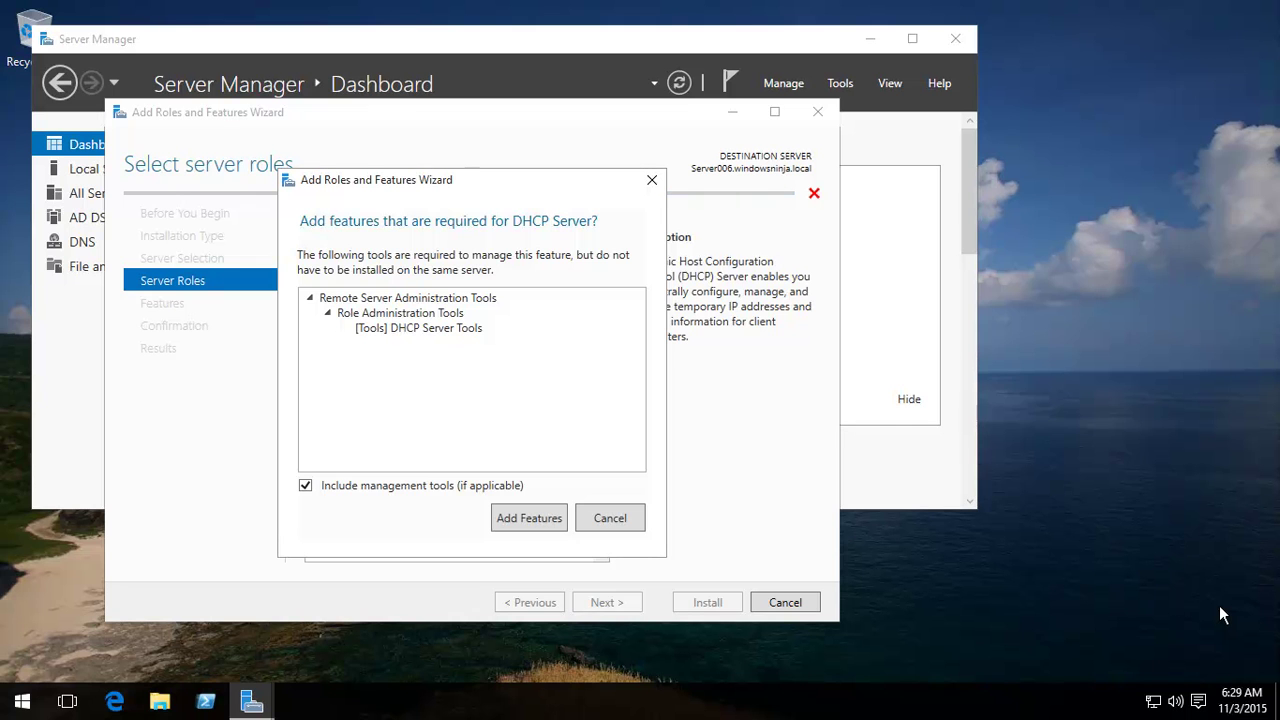
Decline the required DHCP Server features and cancel the Add Roles and Features Wizard.
left_click(610, 518)
left_click(790, 604)
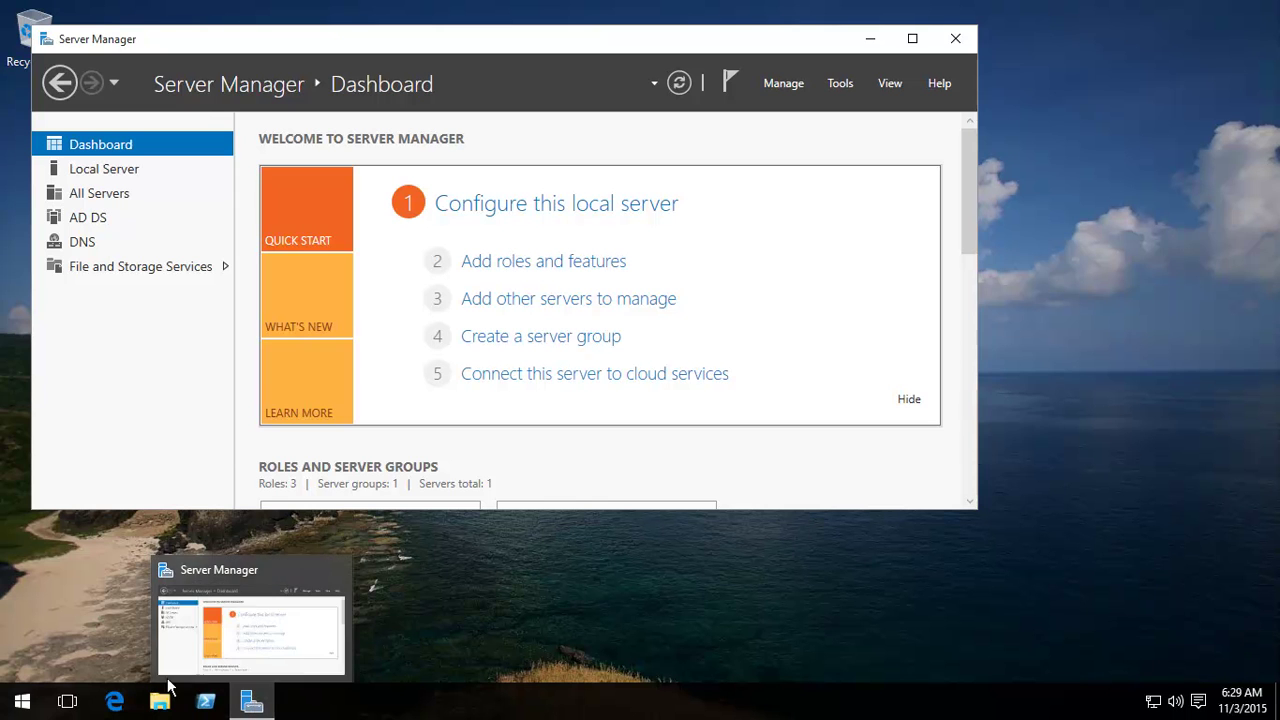
left_click(22, 704)
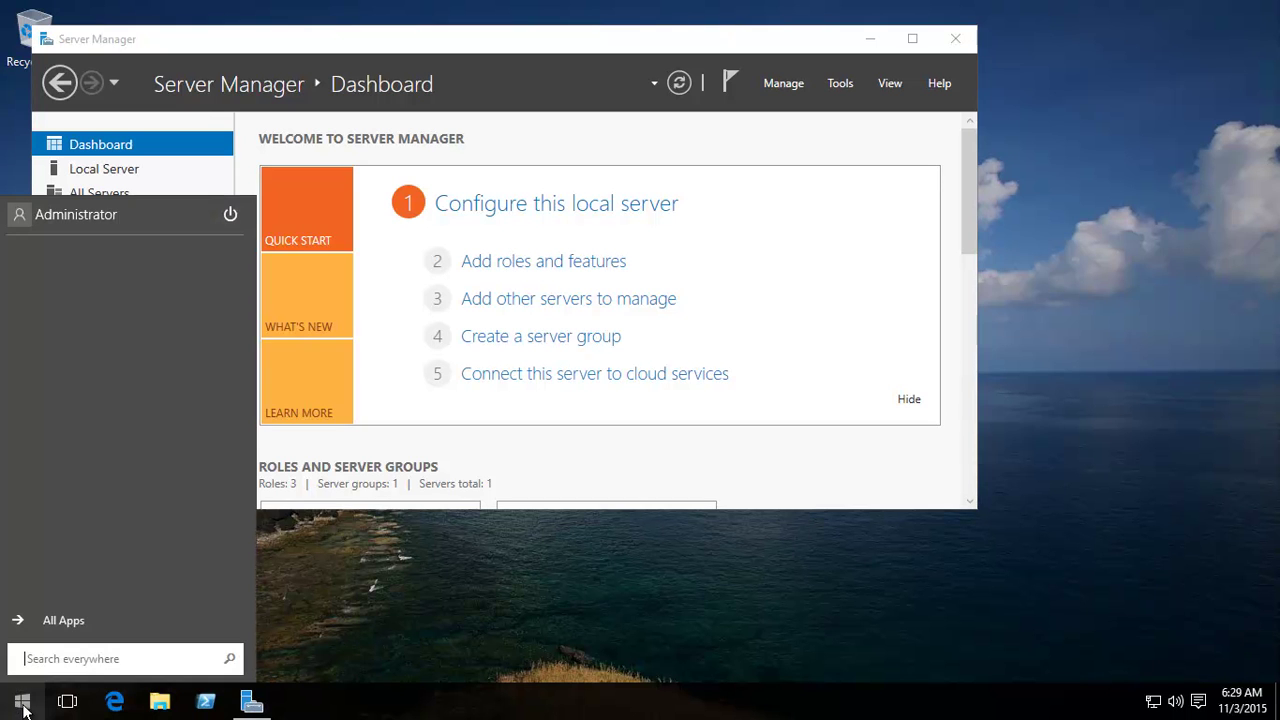
left_click(30, 620)
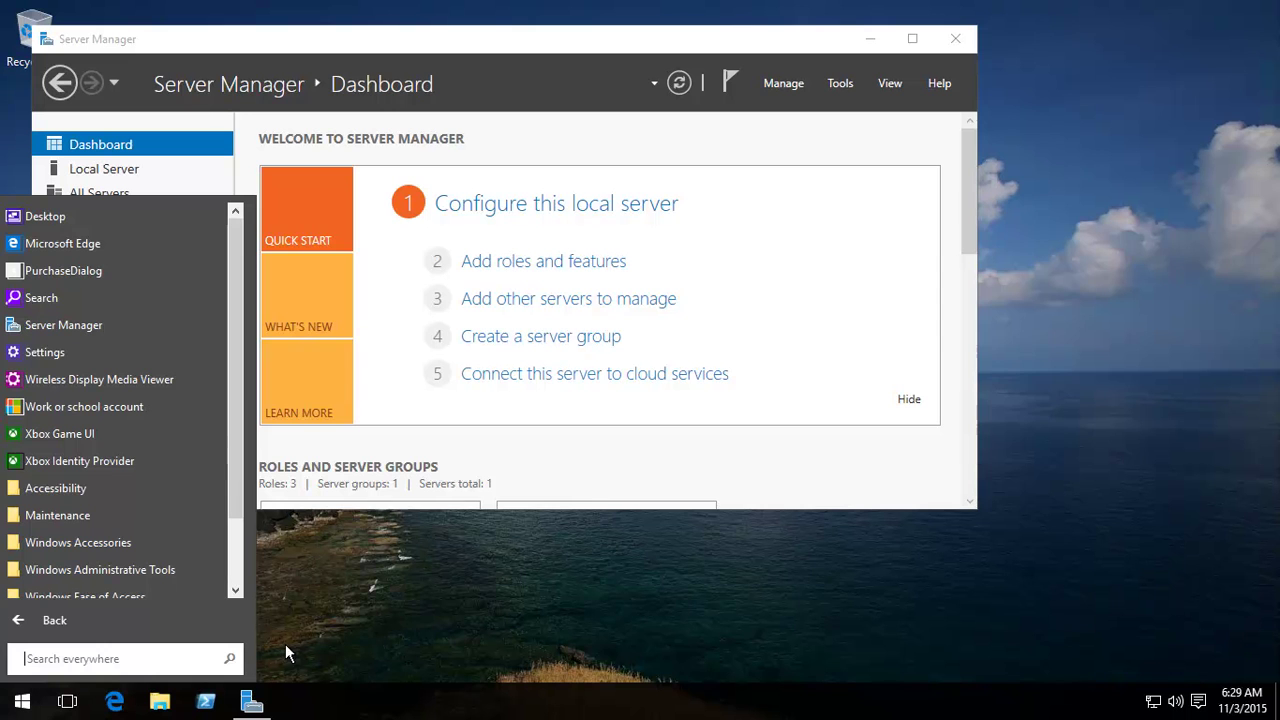
left_click(372, 616)
Start adding roles and features, using role-based or feature-based installation on Server006.windowsninja.local from the server pool.
left_click(91, 143)
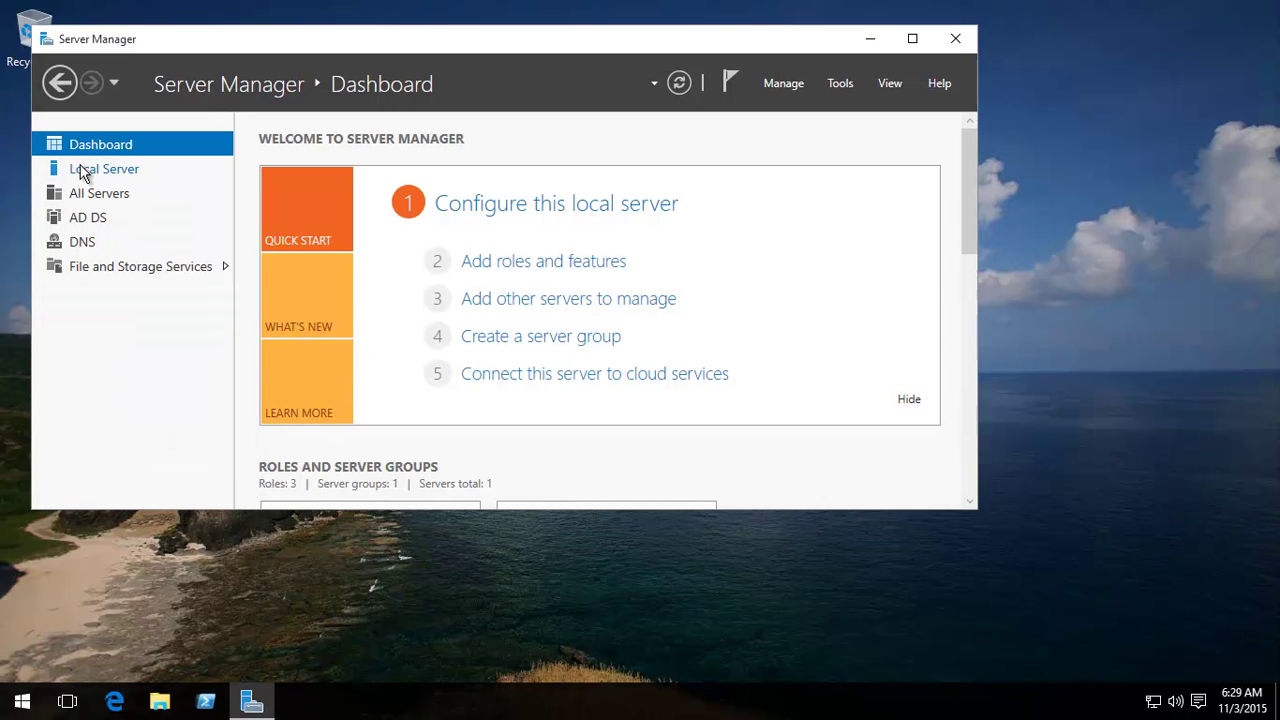
left_click(522, 262)
left_click(670, 648)
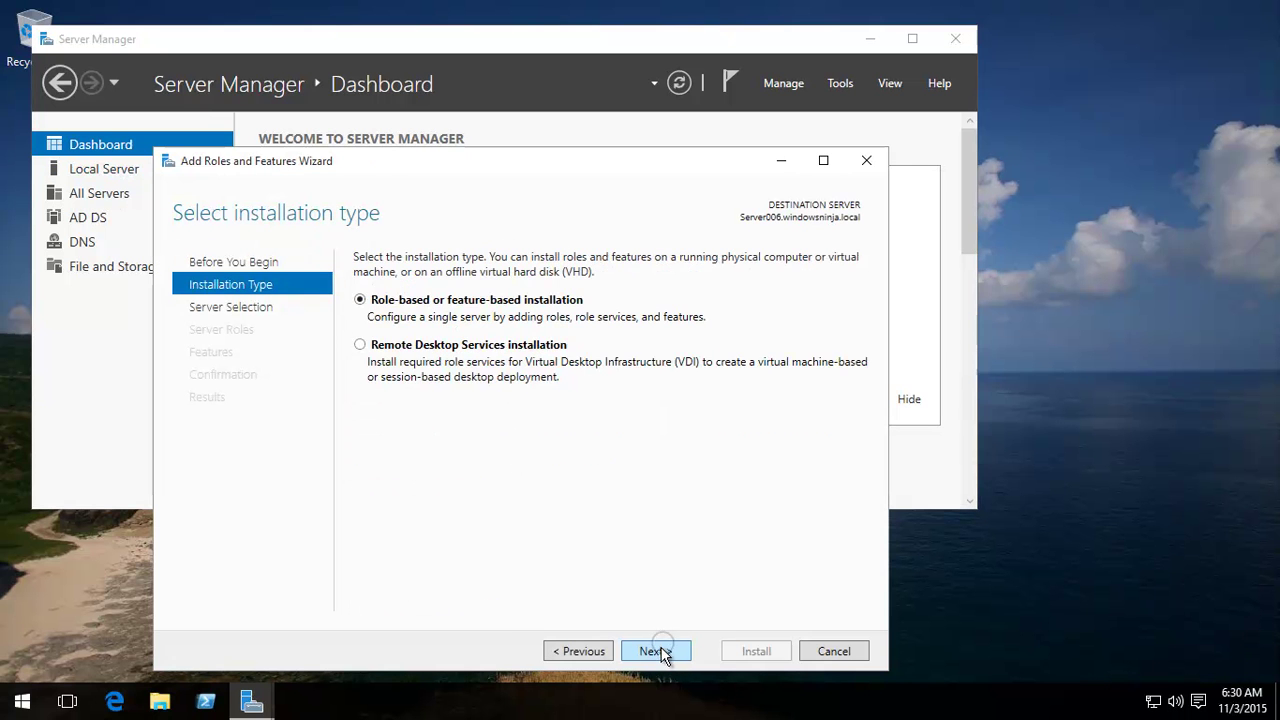
left_click(655, 648)
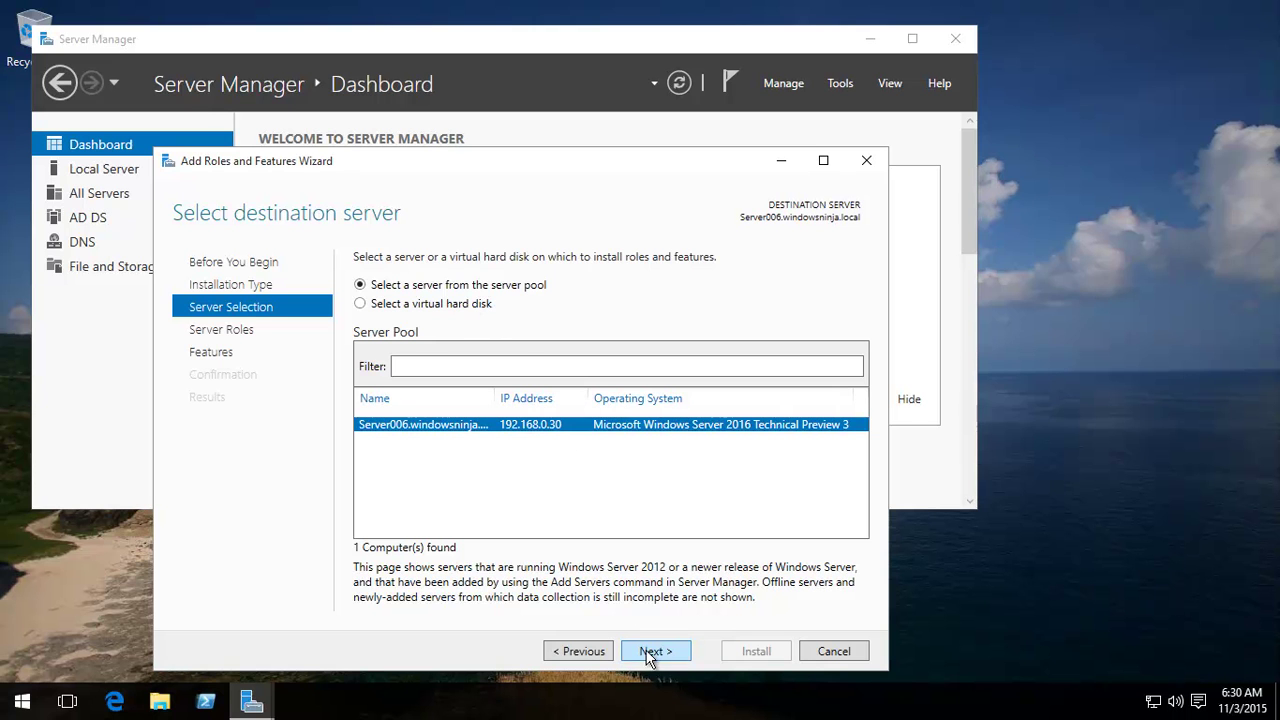
left_click(652, 651)
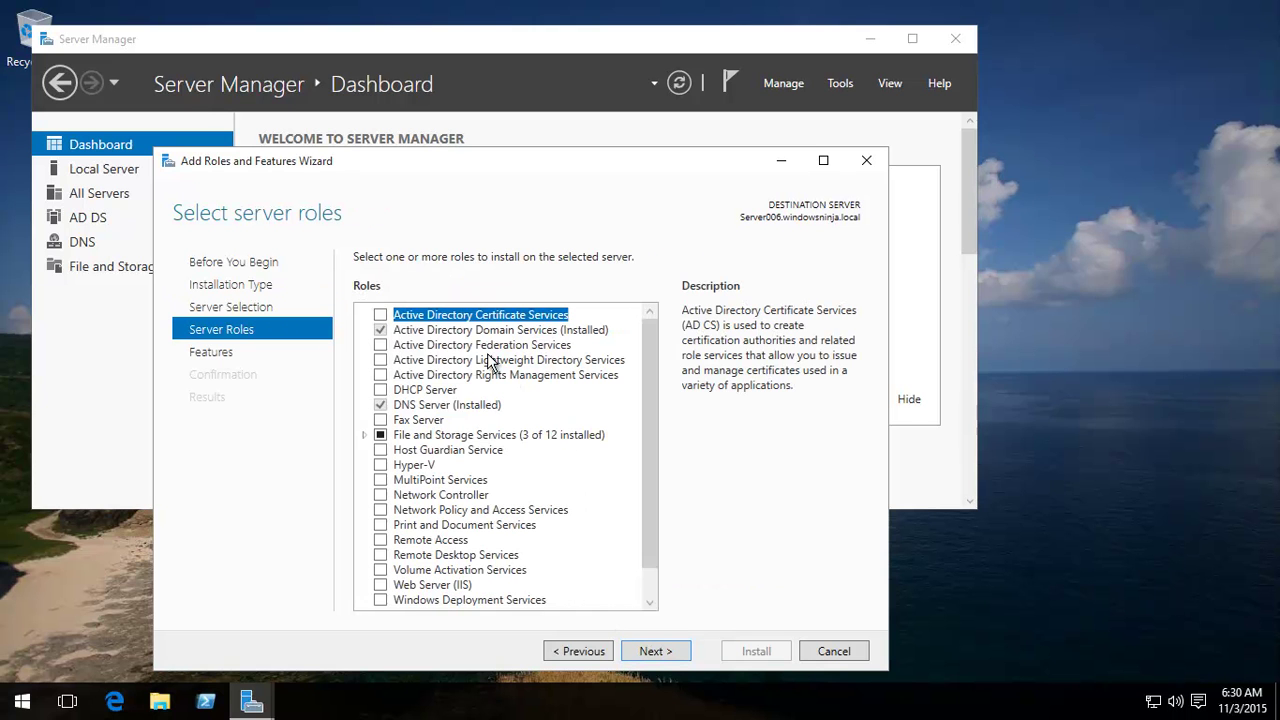
Select the DHCP Server role with its management tools, keep the default features, and proceed to the installation confirmation.
left_click(381, 390)
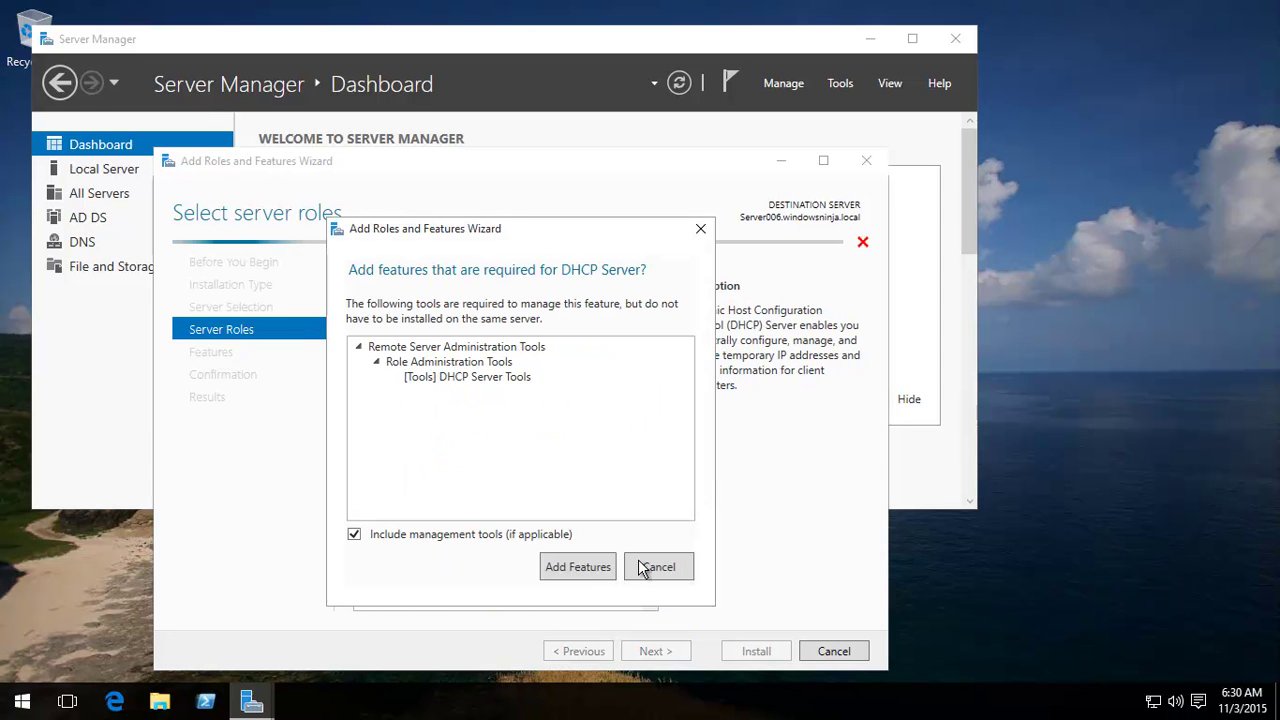
left_click(570, 564)
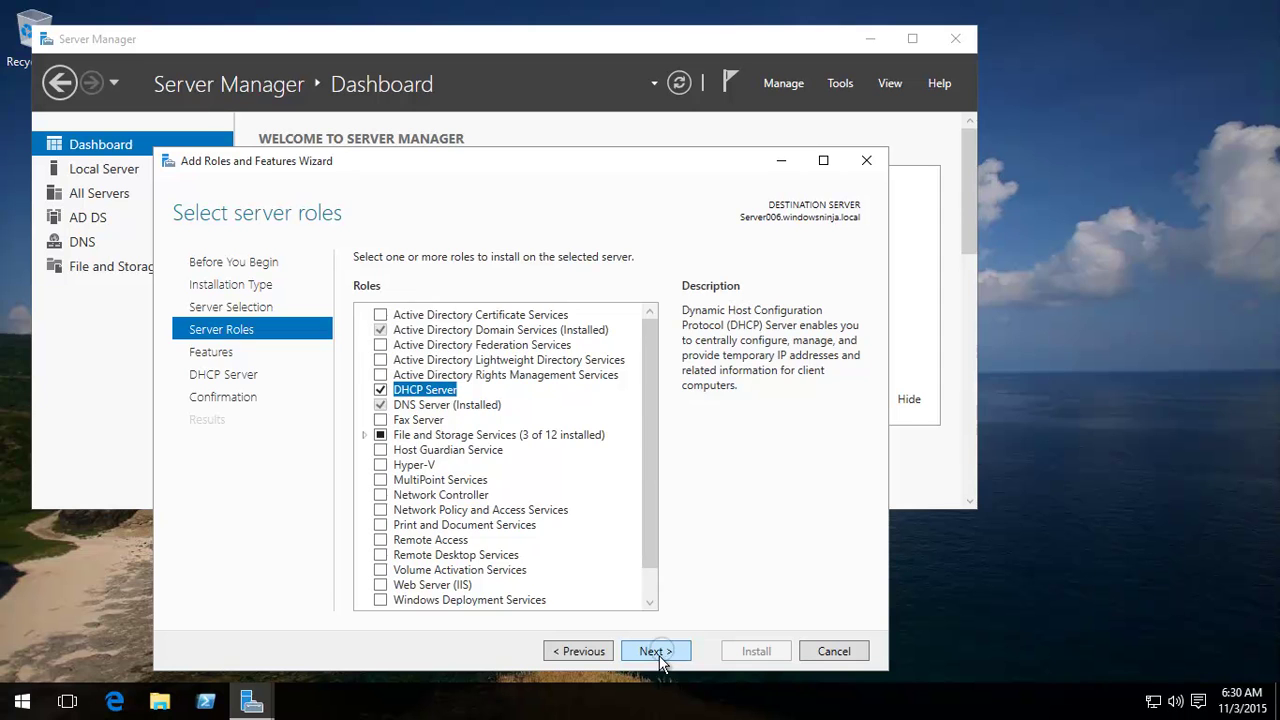
left_click(669, 652)
left_click(667, 651)
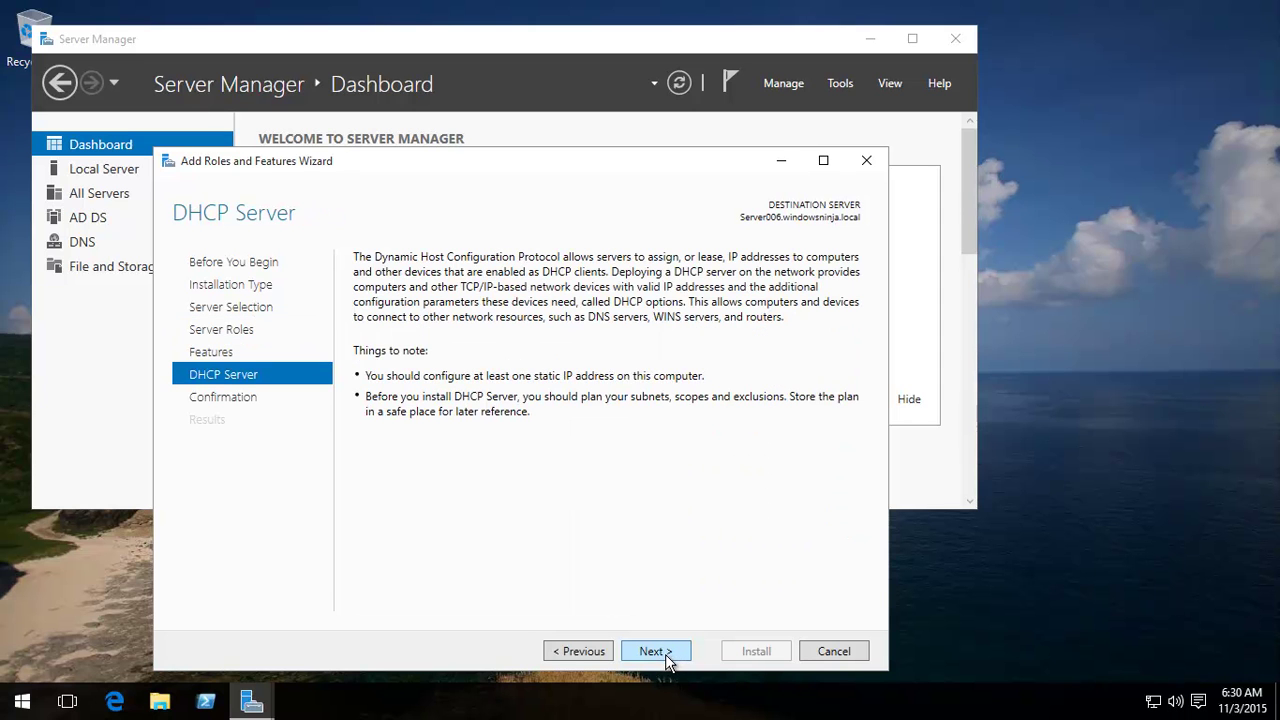
left_click(667, 650)
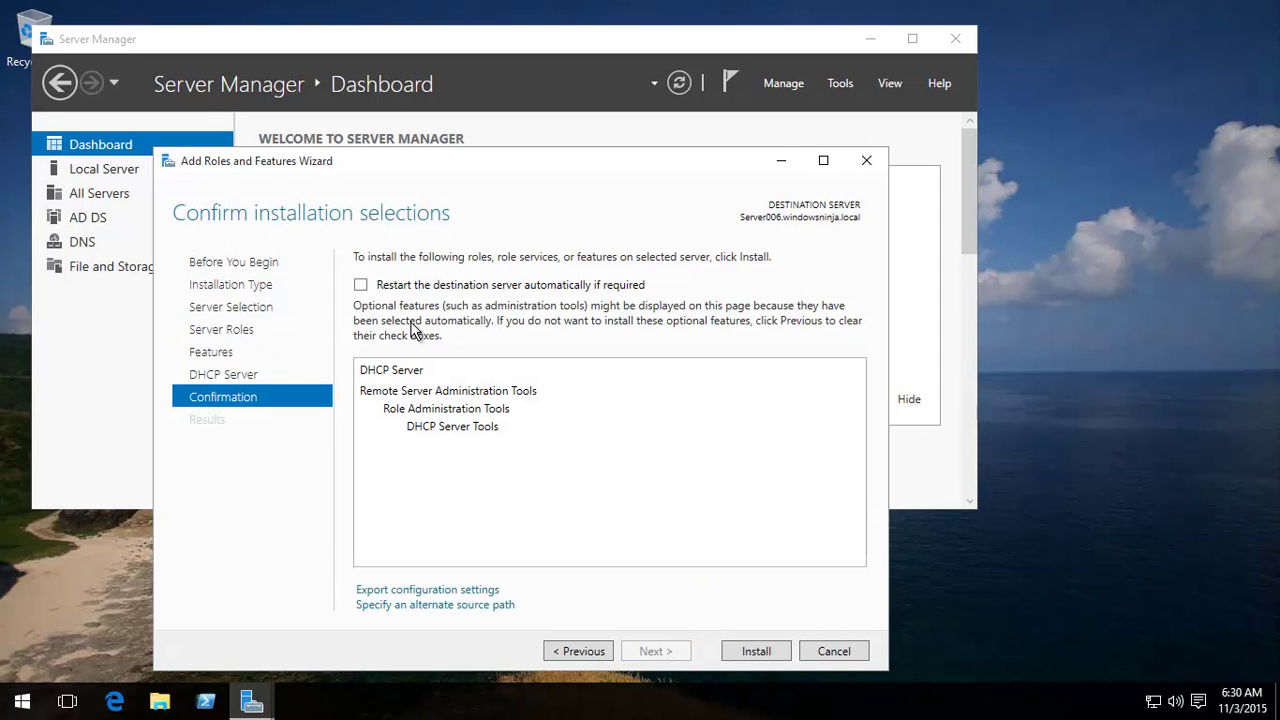
Allow the destination server to restart automatically if required and install the DHCP Server role.
left_click(361, 286)
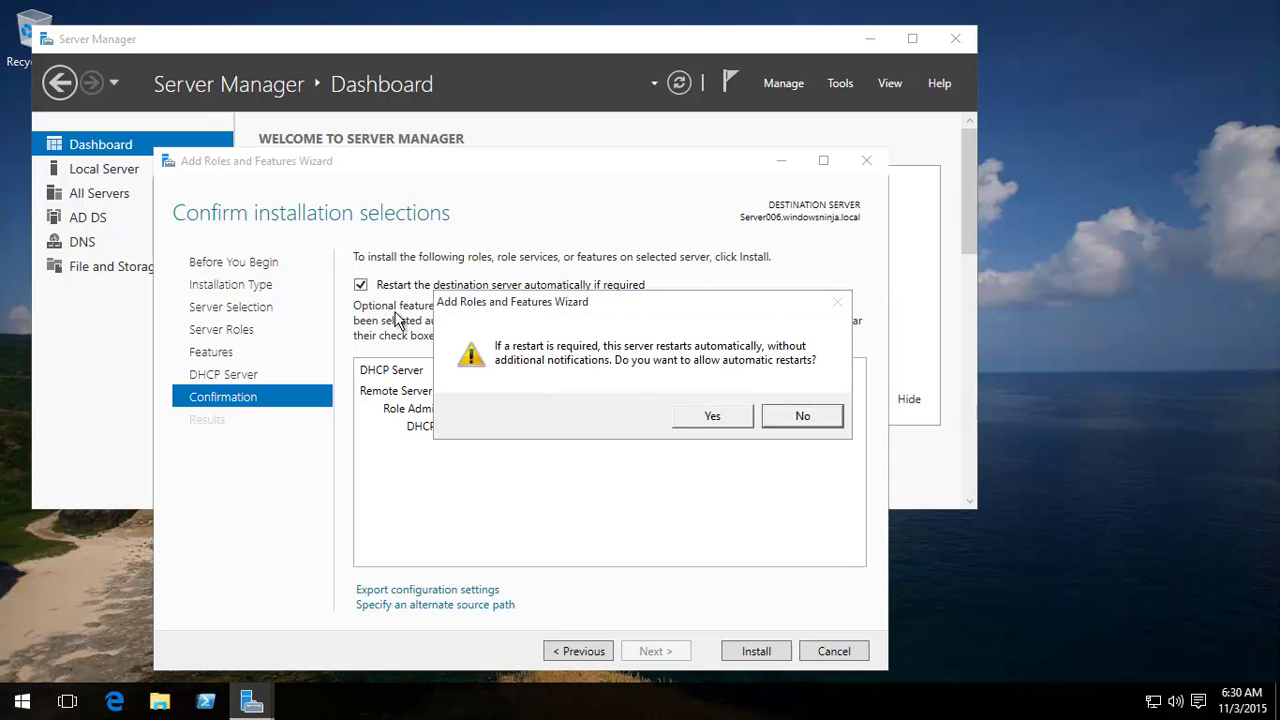
left_click(686, 420)
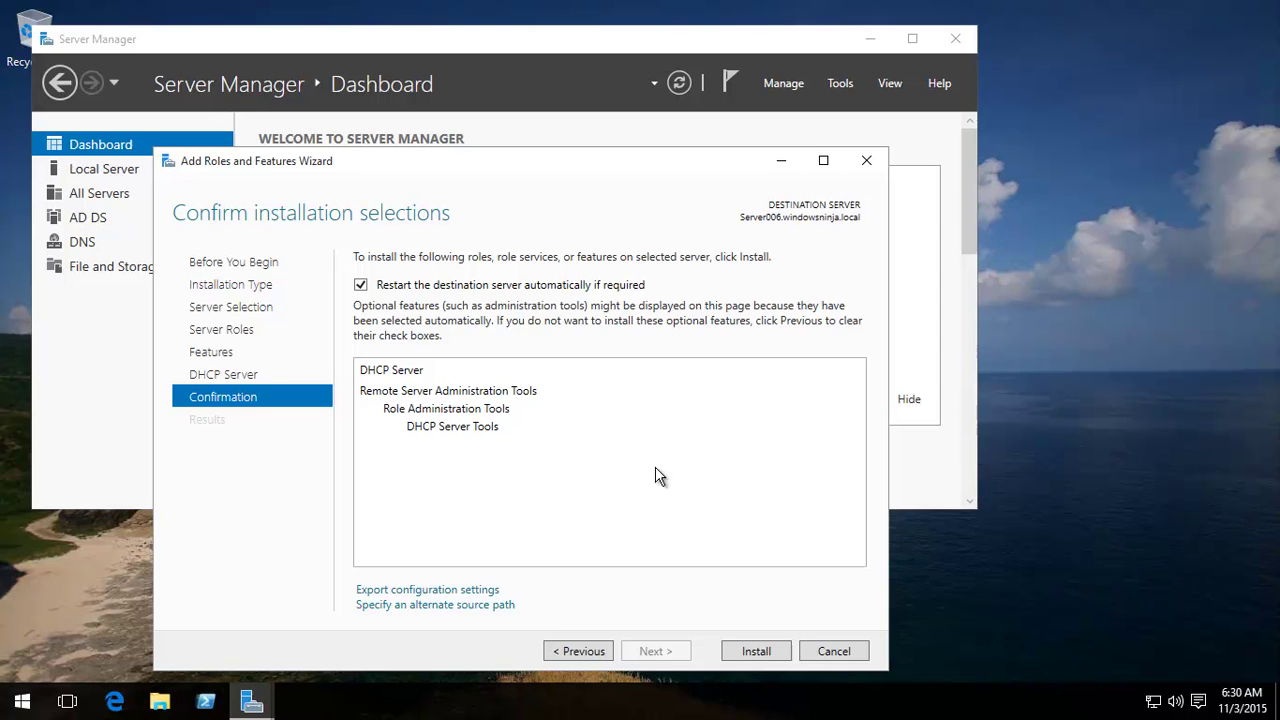
left_click(758, 652)
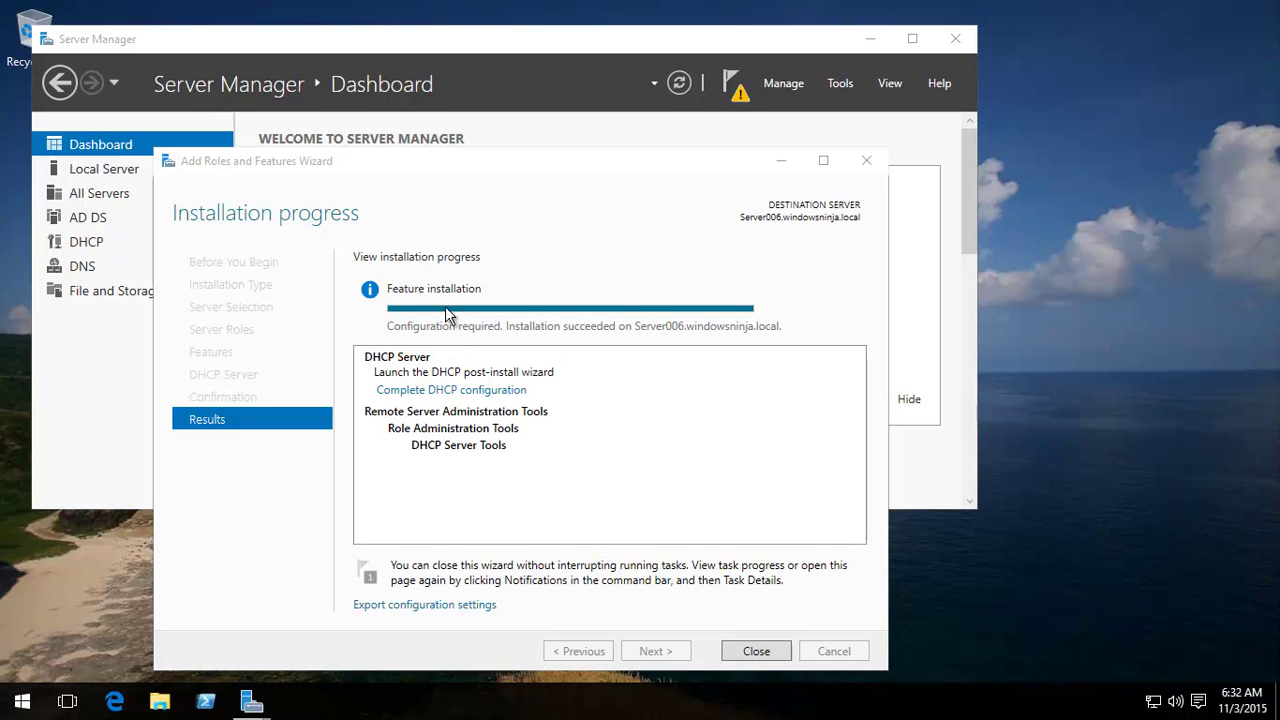
Complete the DHCP post-install configuration, authorizing the server with the preset user's credentials, and close both wizards.
left_click(475, 390)
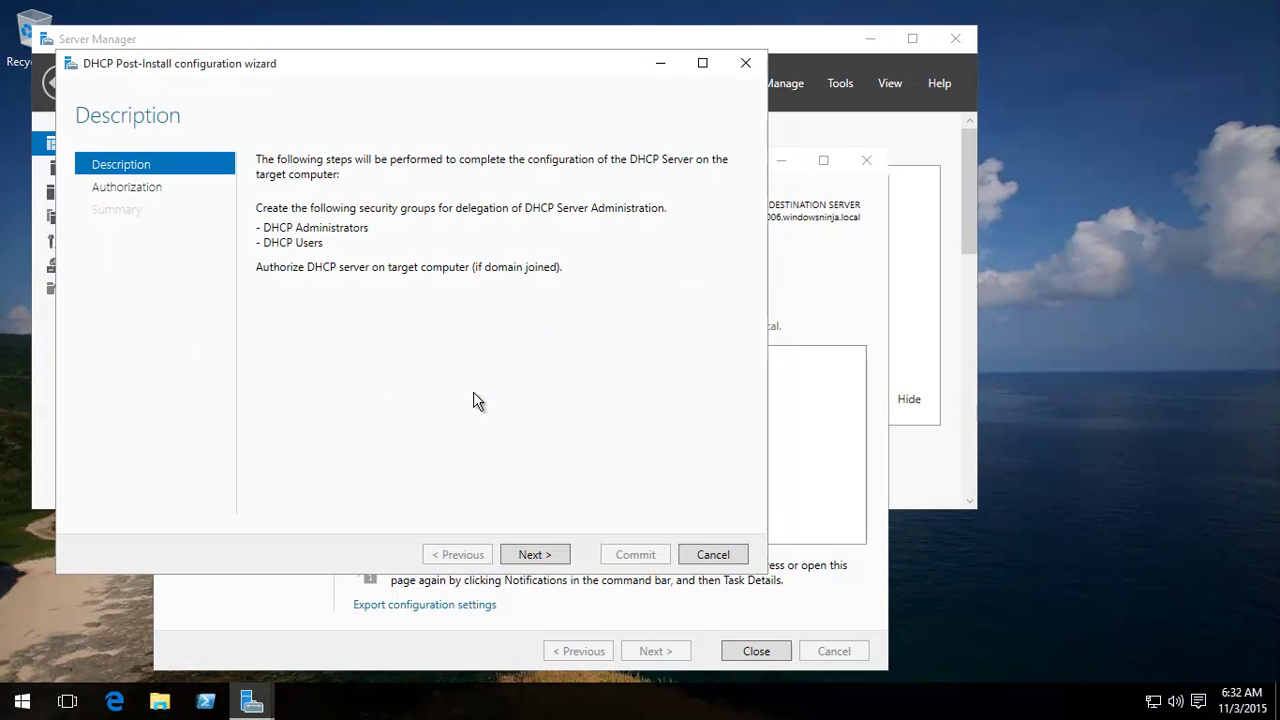
left_click(536, 555)
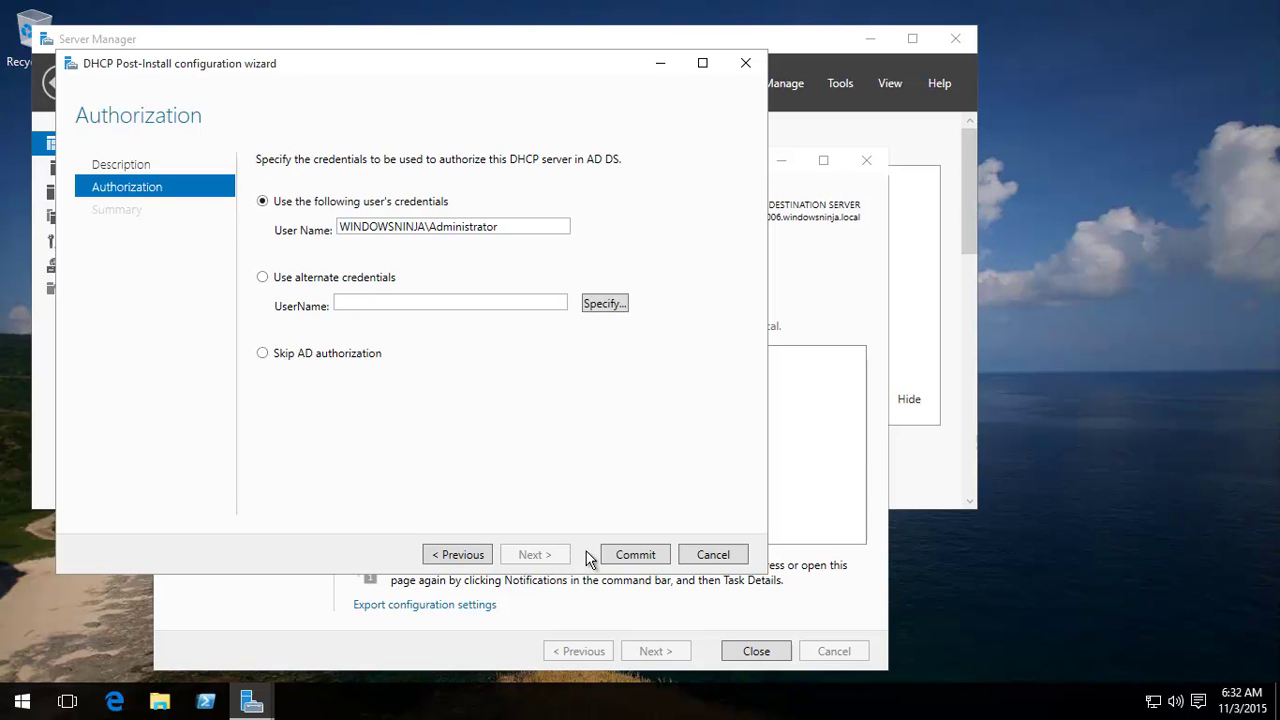
left_click(638, 558)
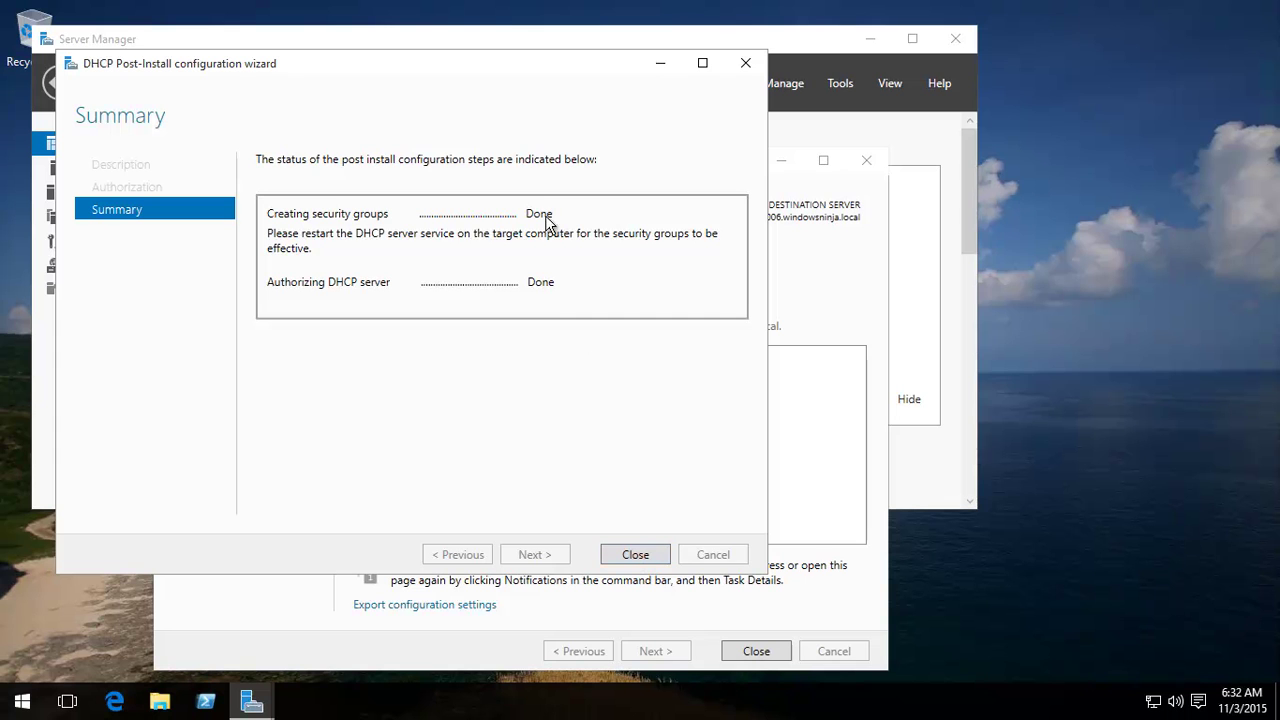
left_click(640, 561)
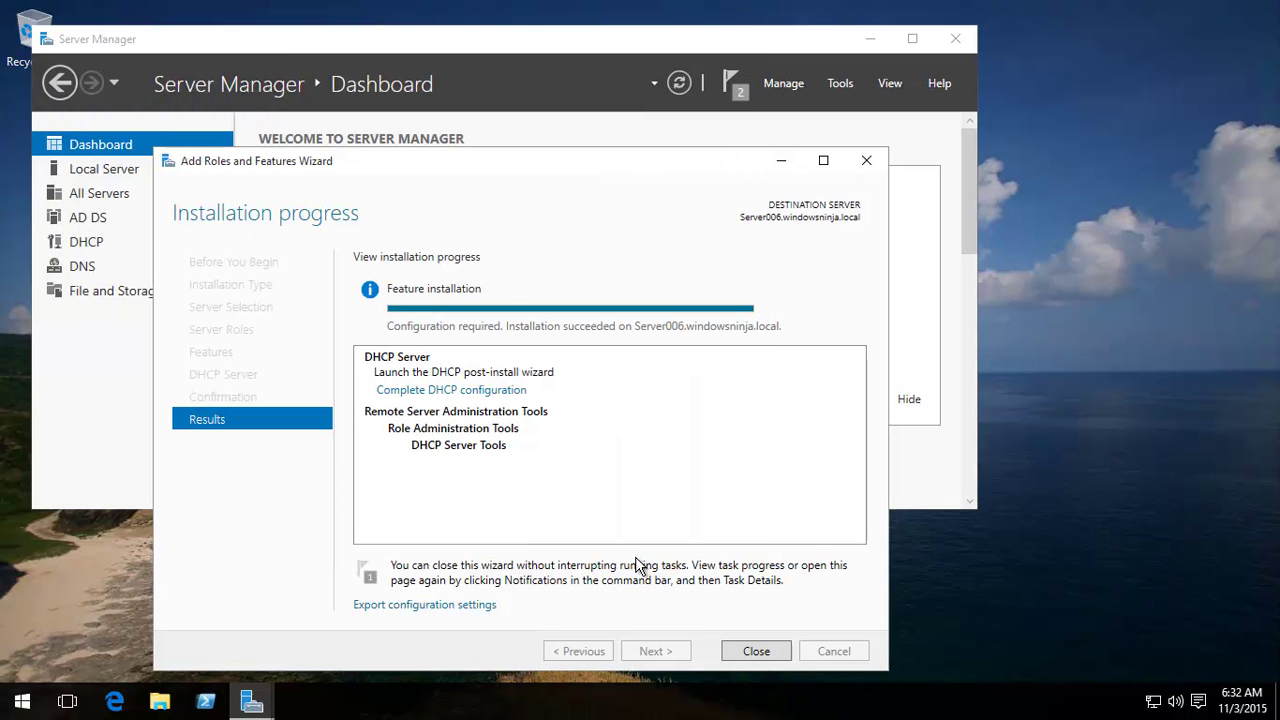
left_click(757, 651)
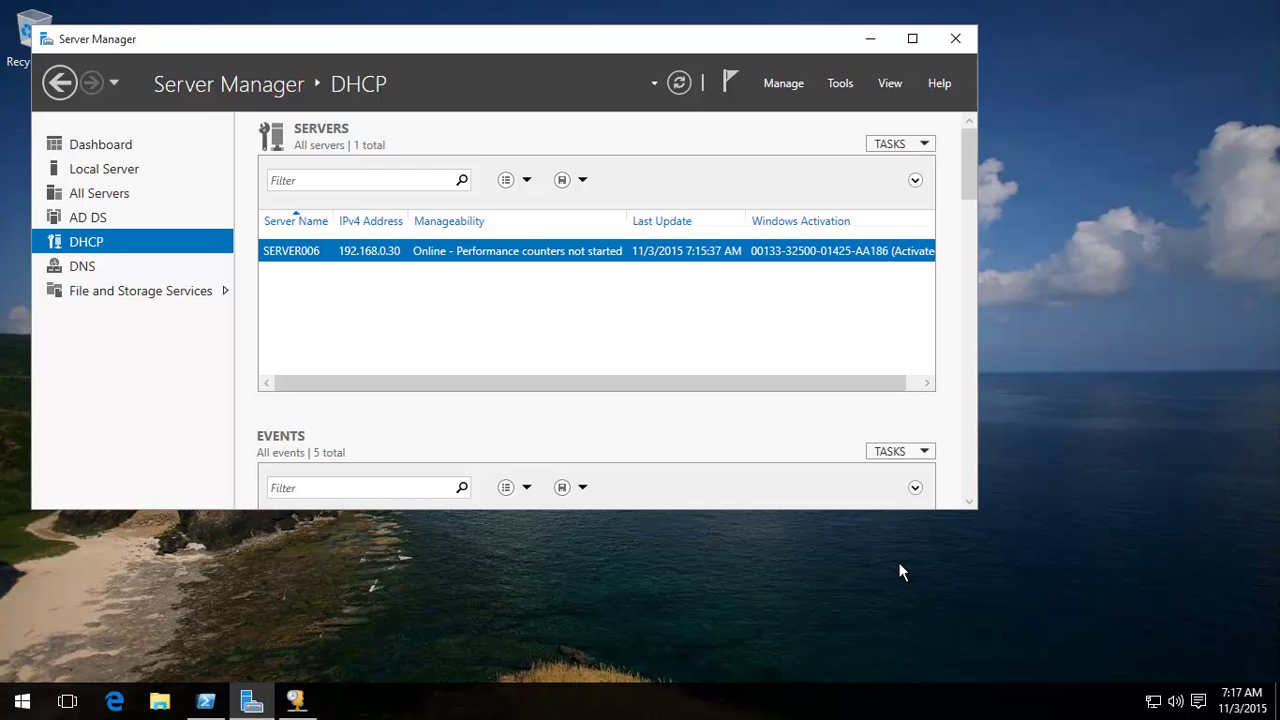
Open DHCP Manager for SERVER006 from the DHCP servers list, maximize it and expand the server node.
right_click(576, 252)
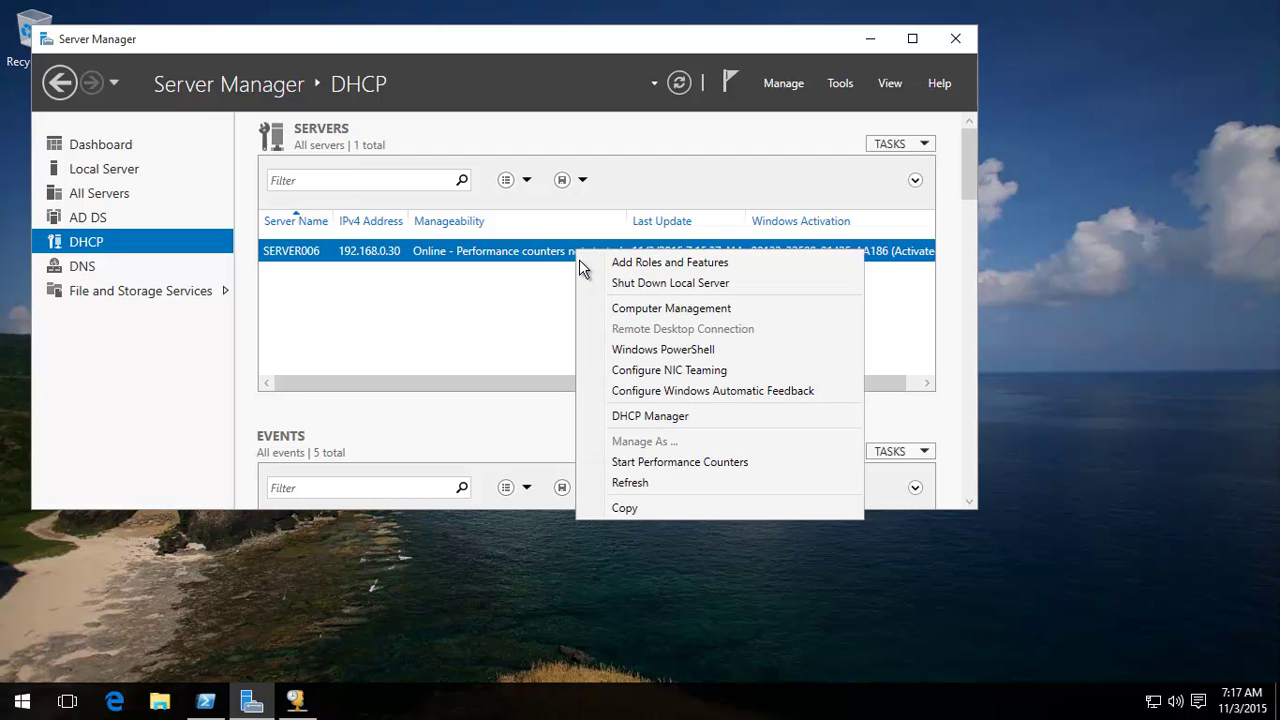
left_click(645, 418)
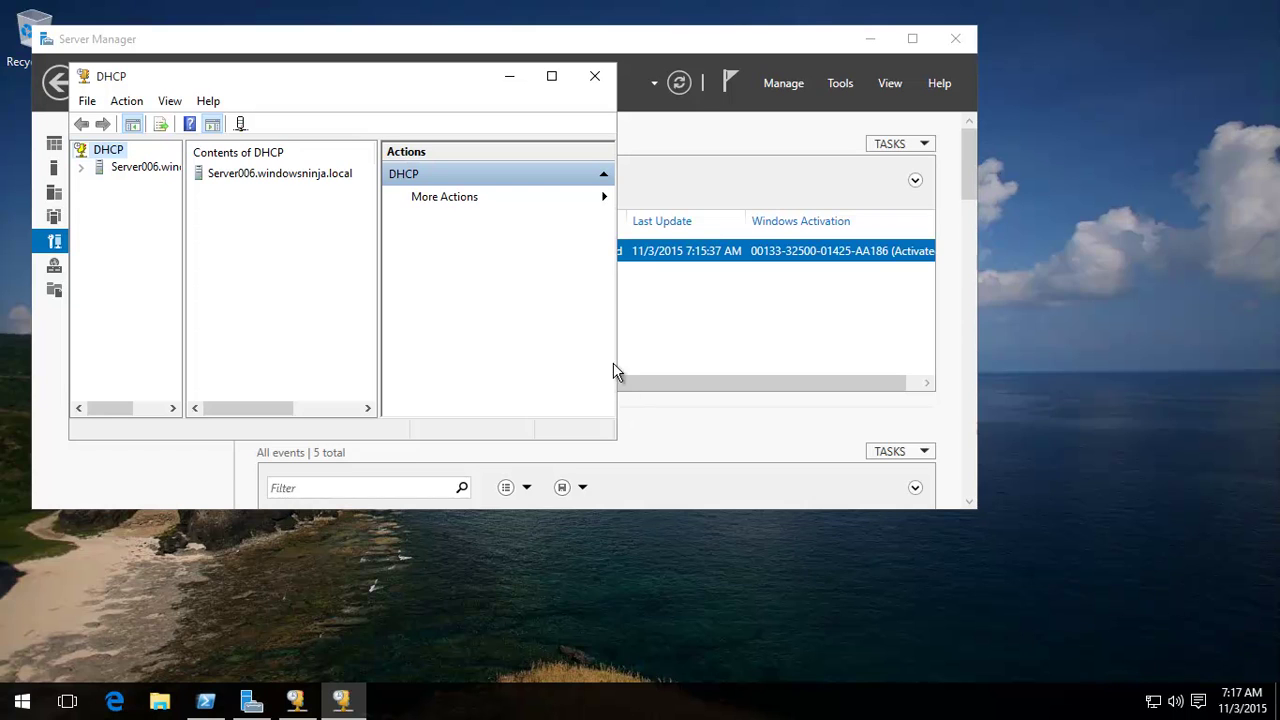
left_click(553, 78)
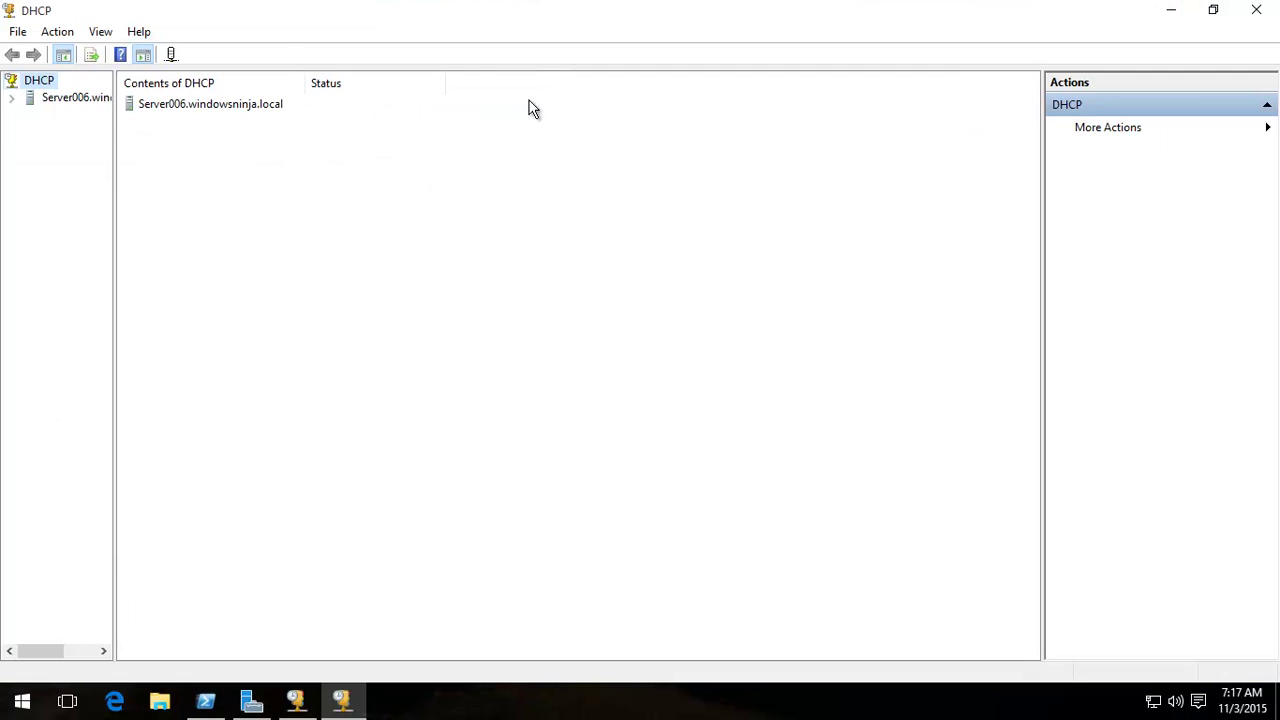
double_click(64, 97)
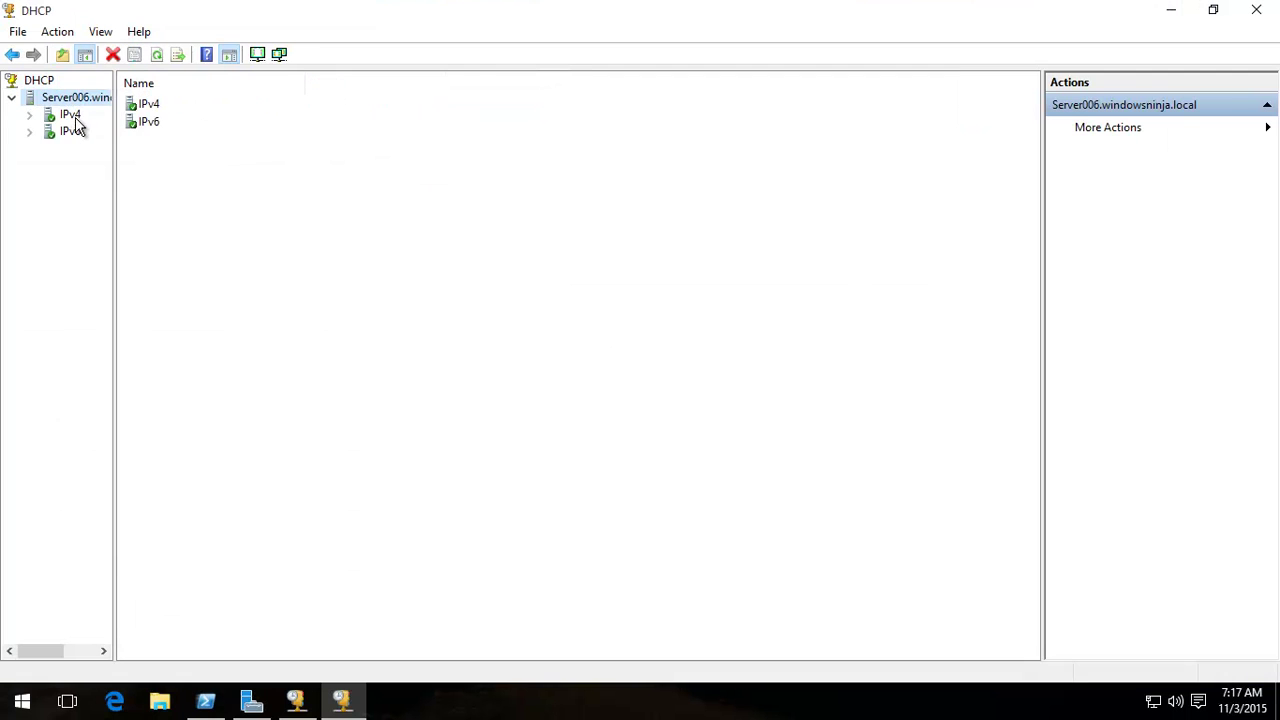
Start a new scope under IPv4 and name it Lan1.
double_click(72, 114)
right_click(75, 112)
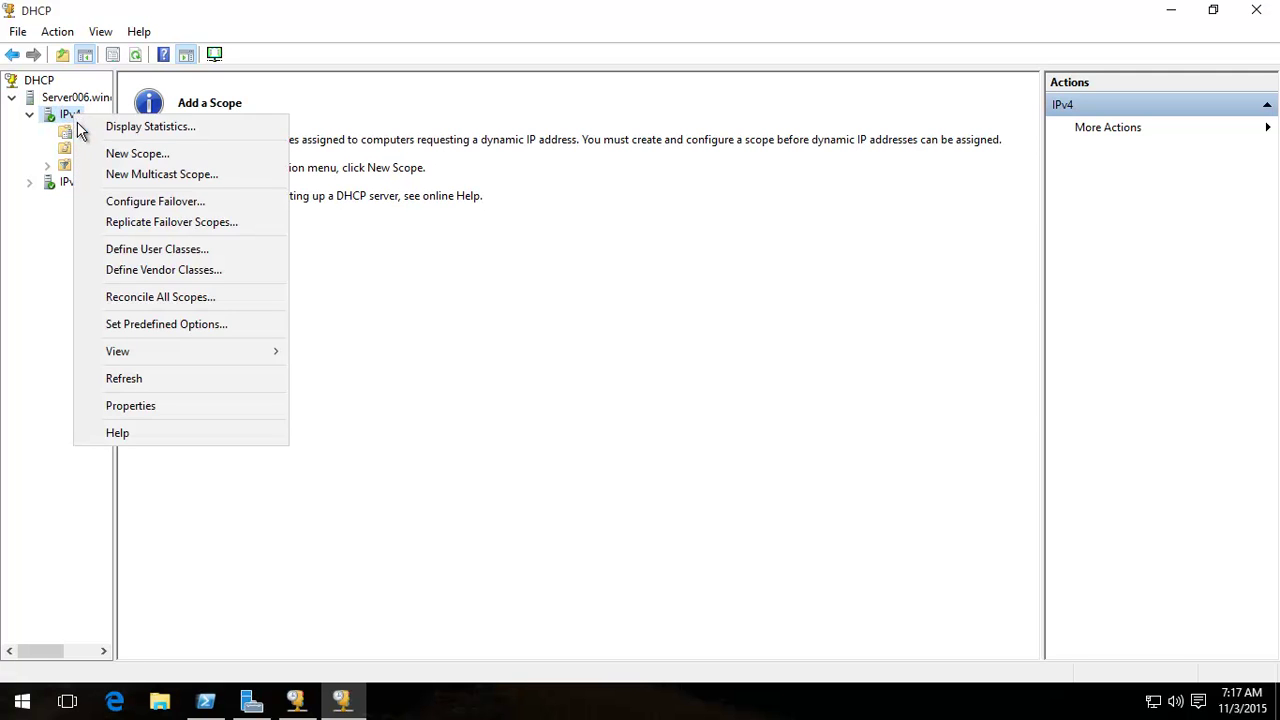
left_click(125, 154)
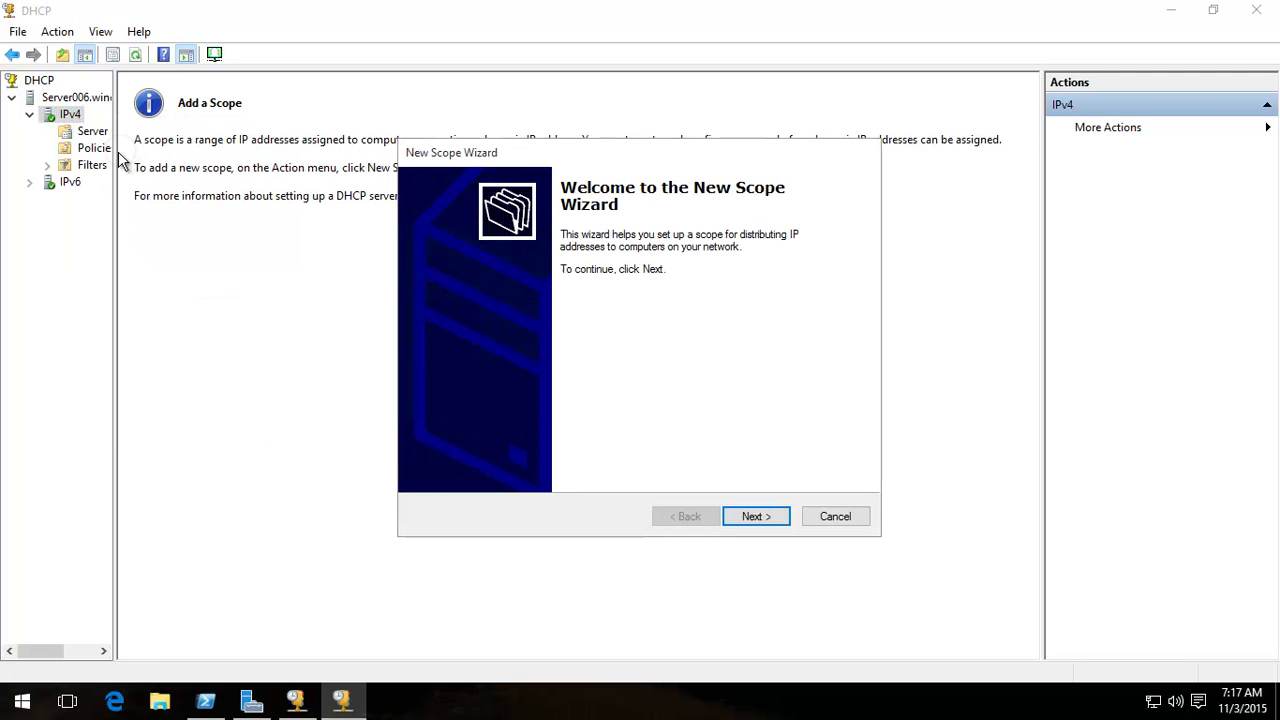
left_click(755, 521)
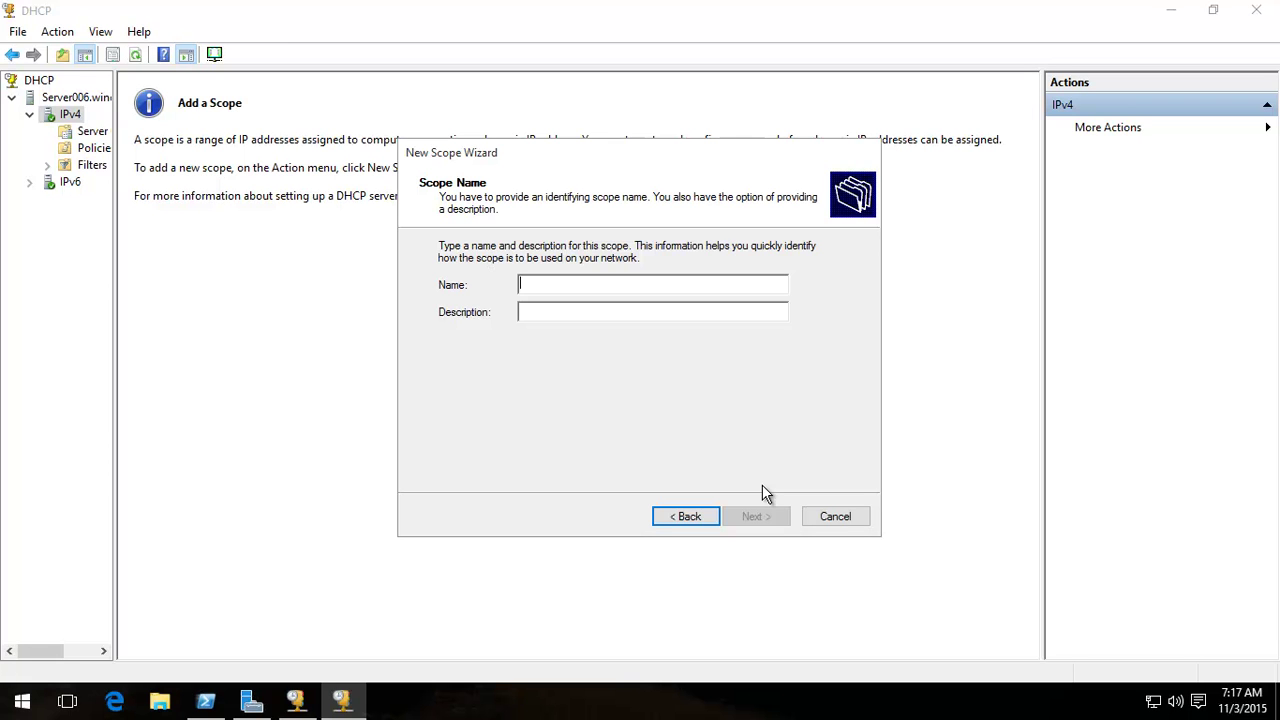
type("Lan1")
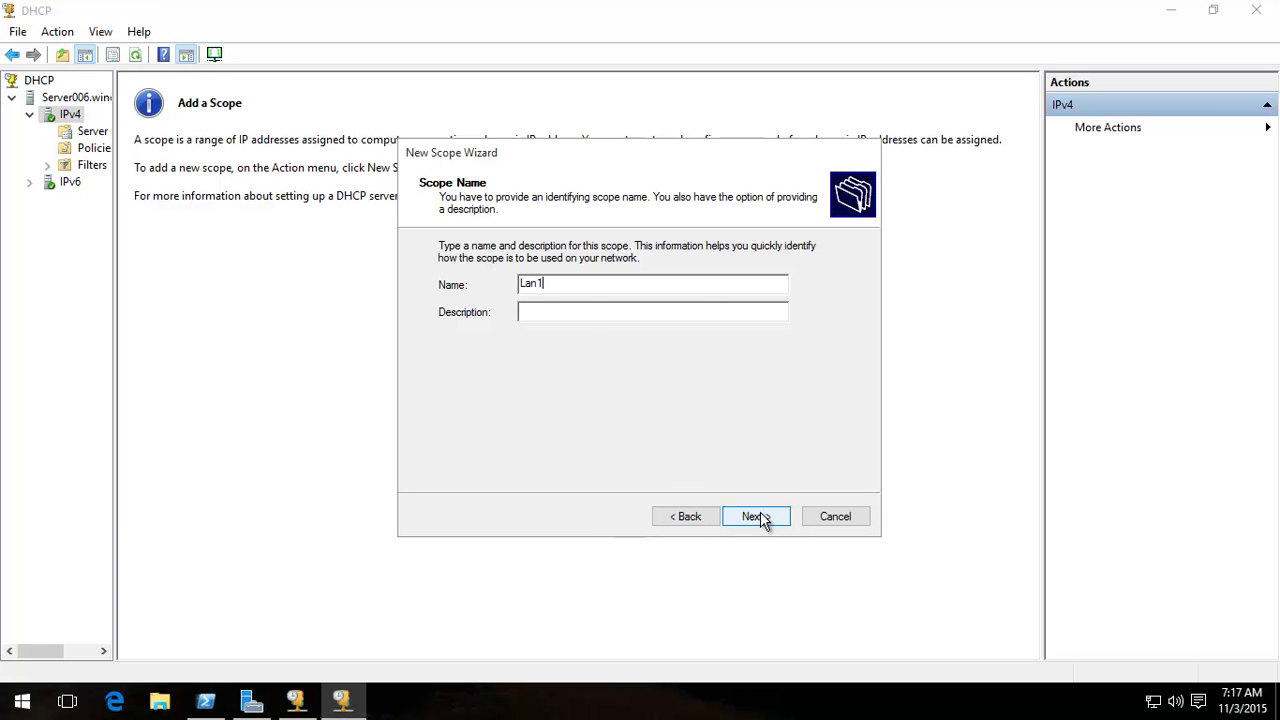
left_click(757, 516)
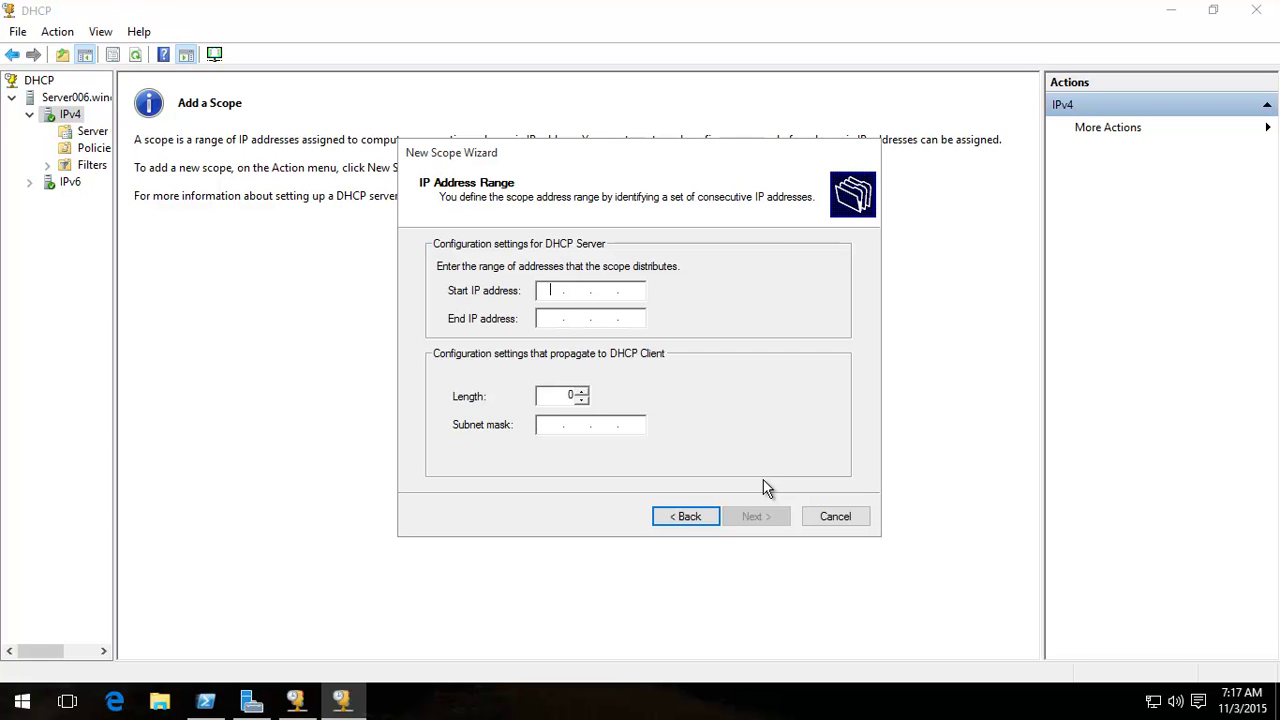
Set the scope's address range from 192.168.0.2 to 192.168.0.115, keeping the automatically filled subnet mask.
type("192 . 168 . 0 . 2")
left_click(548, 318)
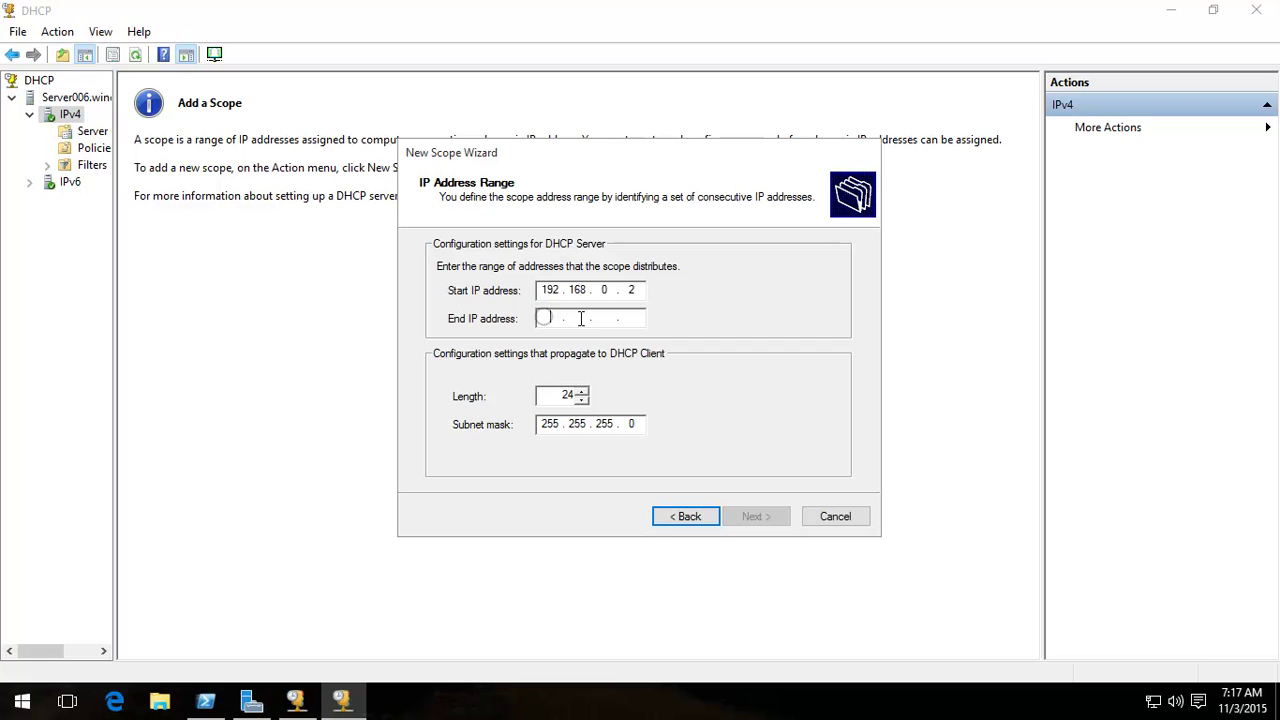
type("192 . 168 . 0 . 115")
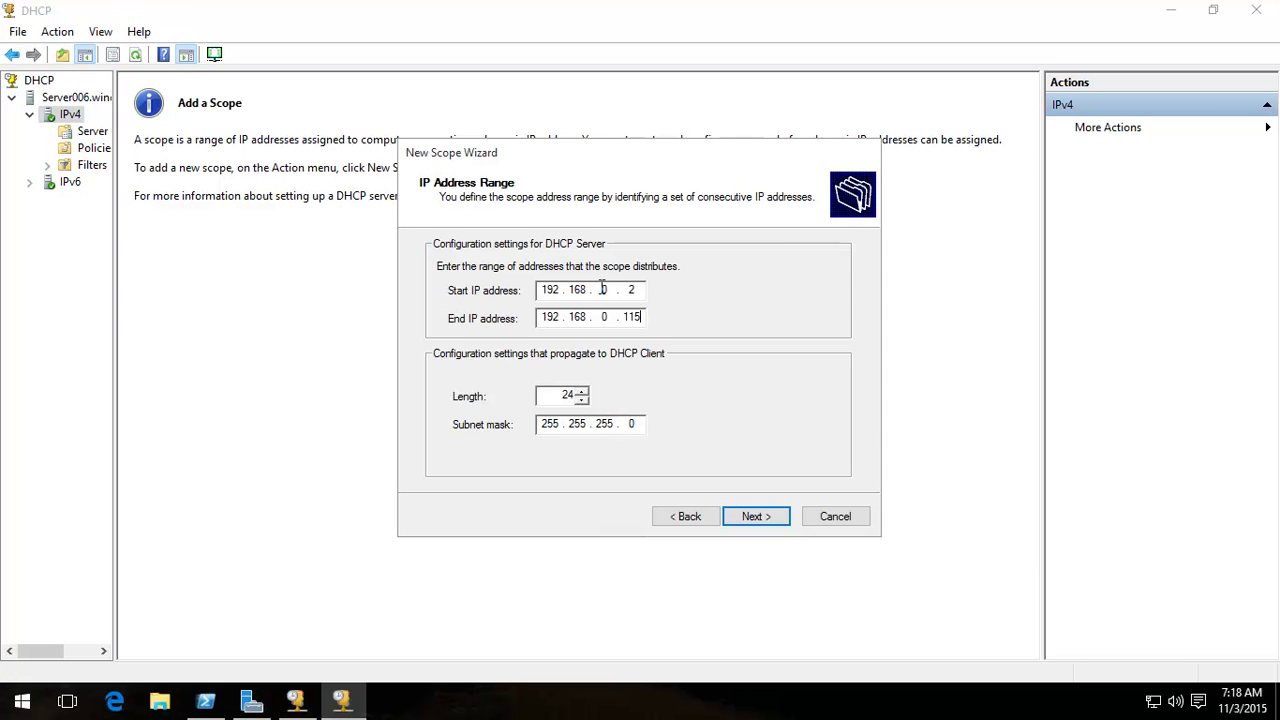
left_click(760, 518)
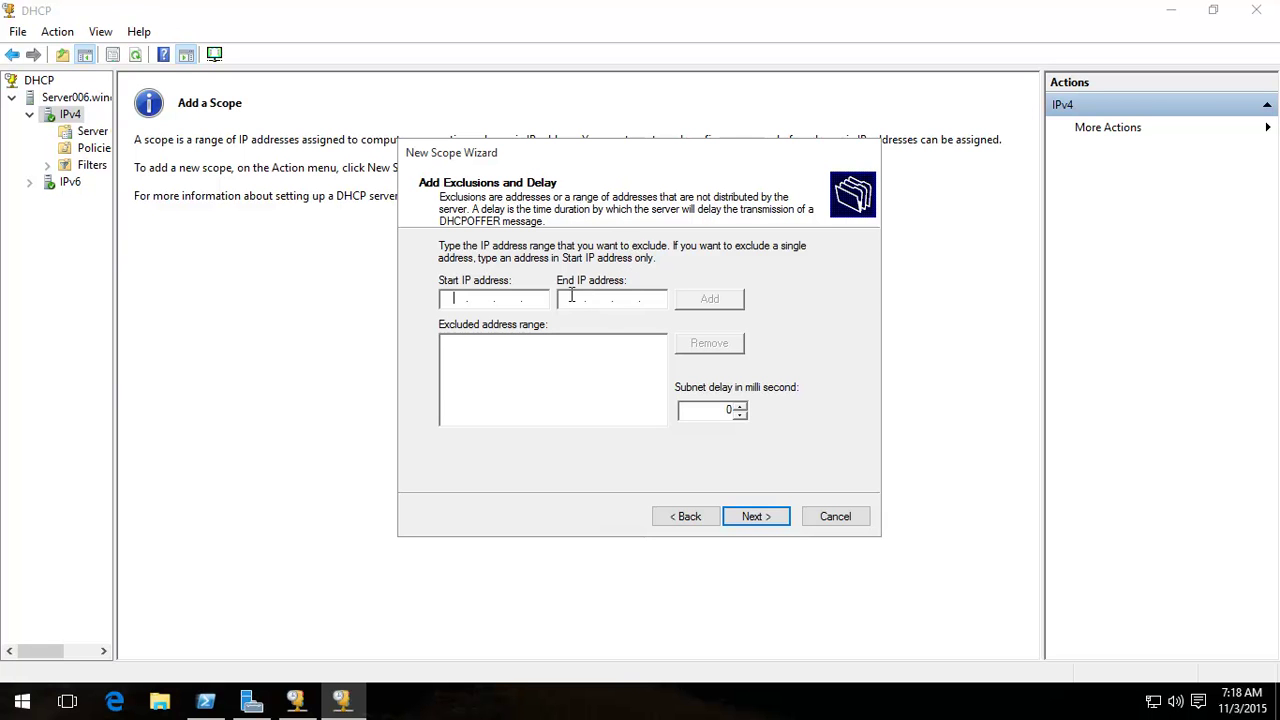
Leave the exclusions empty, keep the default lease duration, and choose to configure the scope's DHCP options now.
left_click(758, 518)
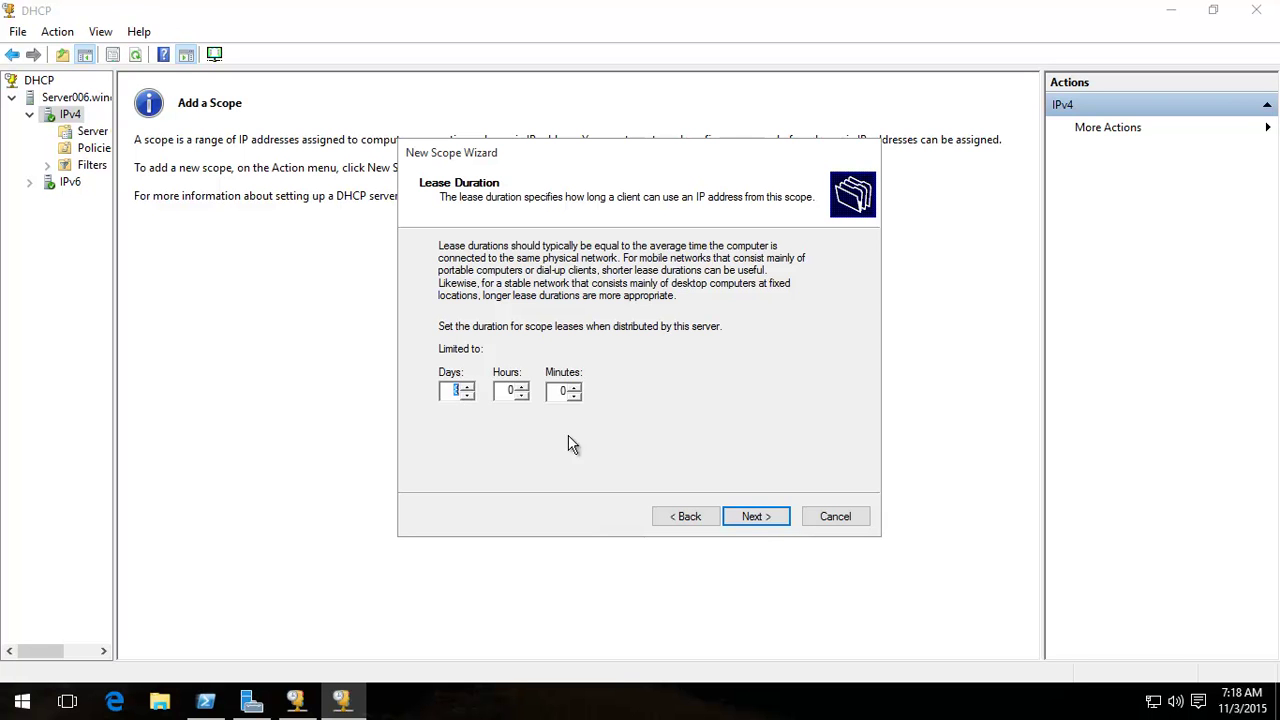
left_click(759, 518)
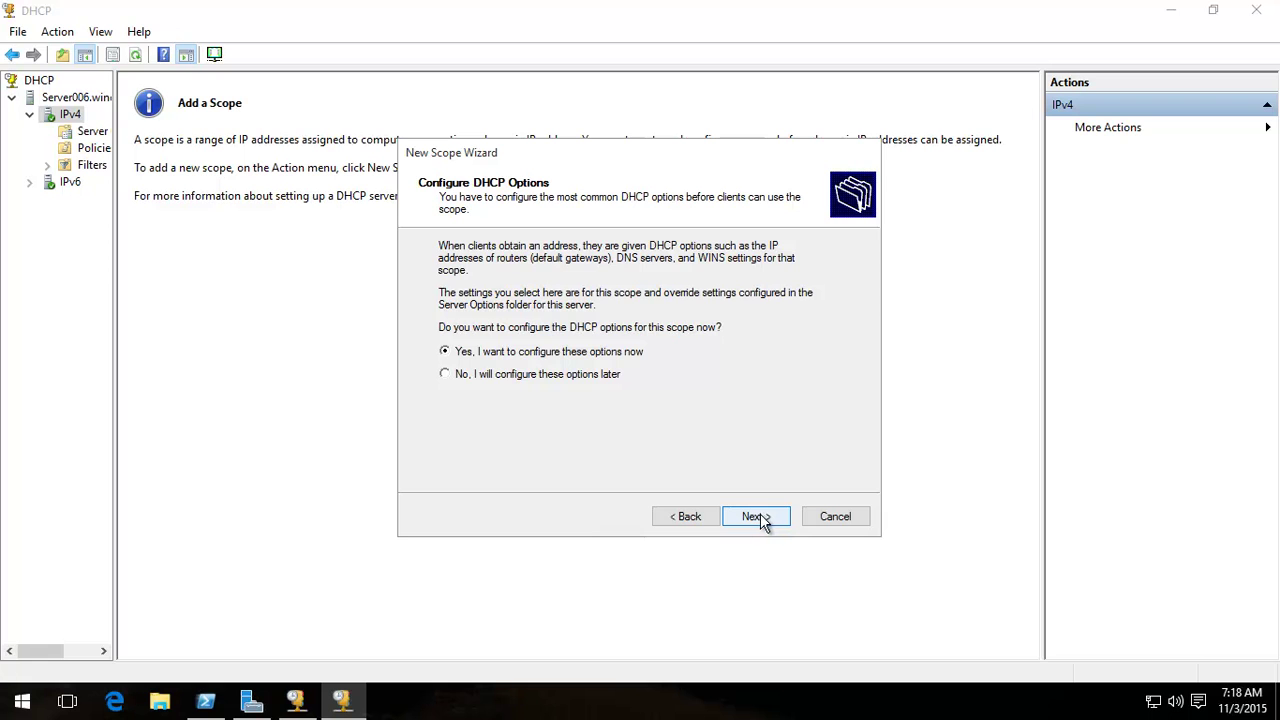
left_click(760, 520)
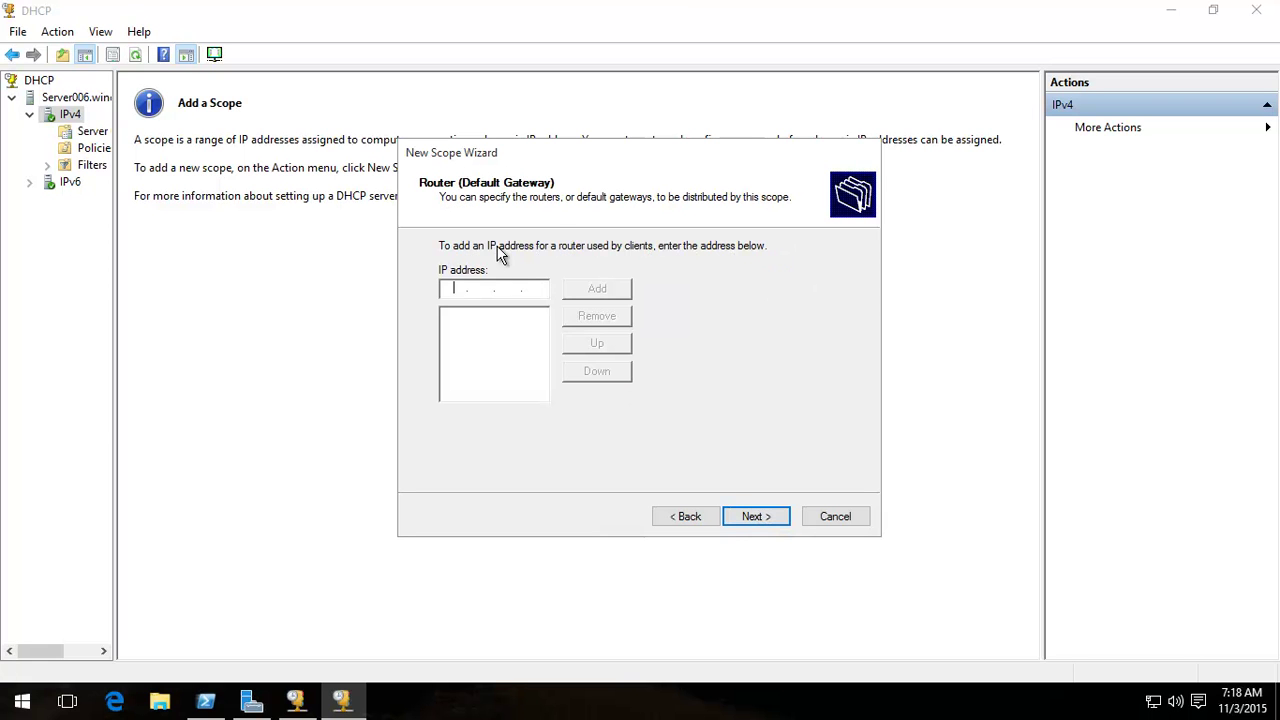
Add 192.168.0.1 as the scope's router (default gateway) and proceed to the domain name and DNS settings.
type("192.168.0.1")
left_click(601, 292)
left_click(756, 517)
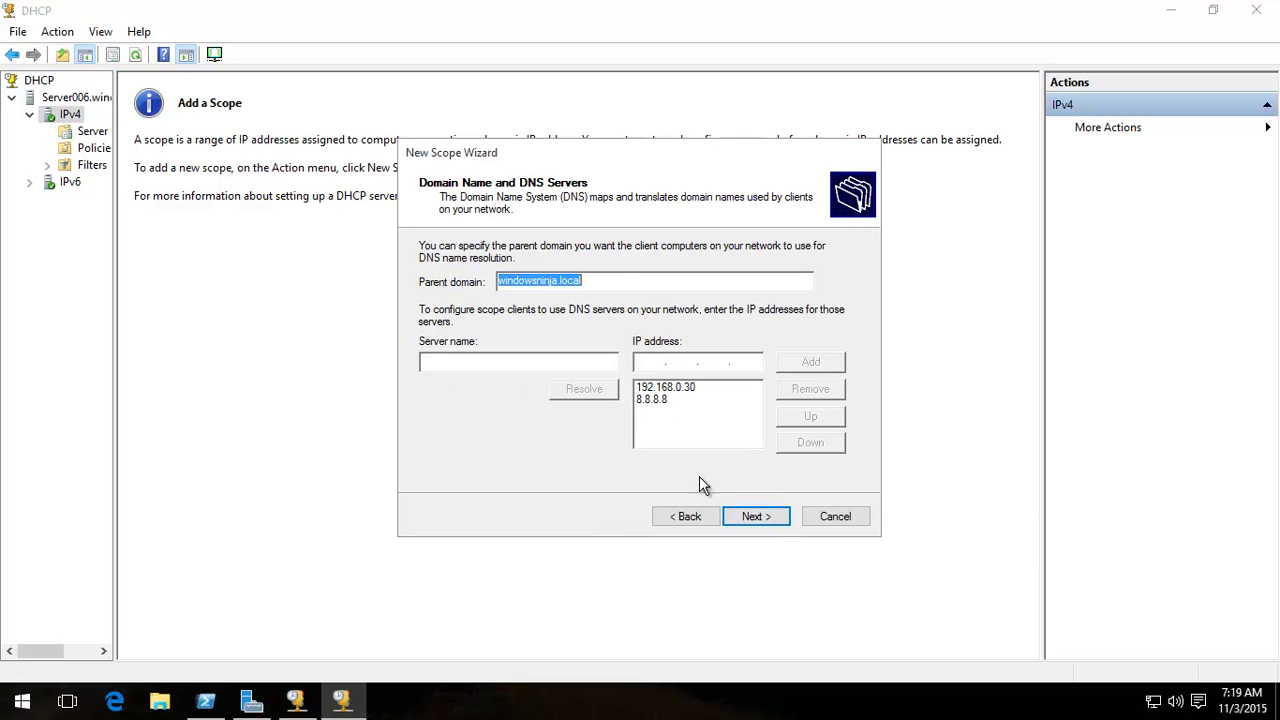
Keep the domain and DNS settings and add server006, resolved to 192.168.0.30, as the scope's WINS server.
left_click(765, 527)
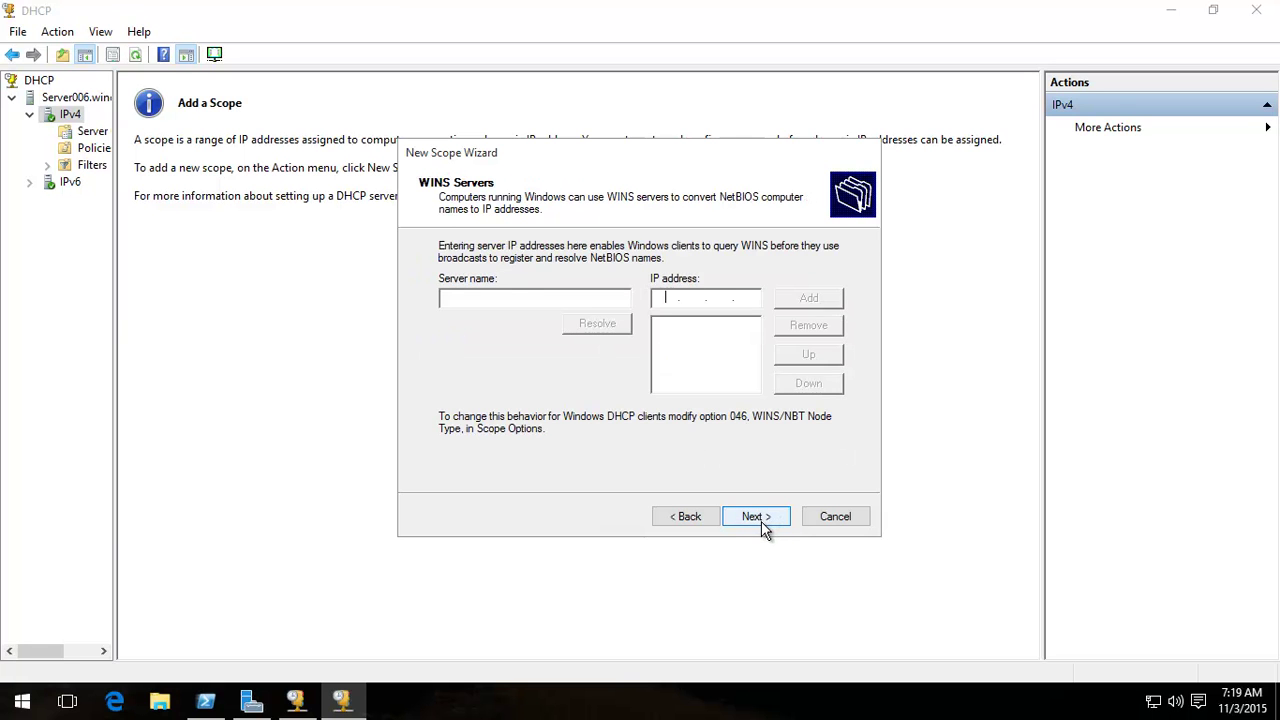
left_click(528, 295)
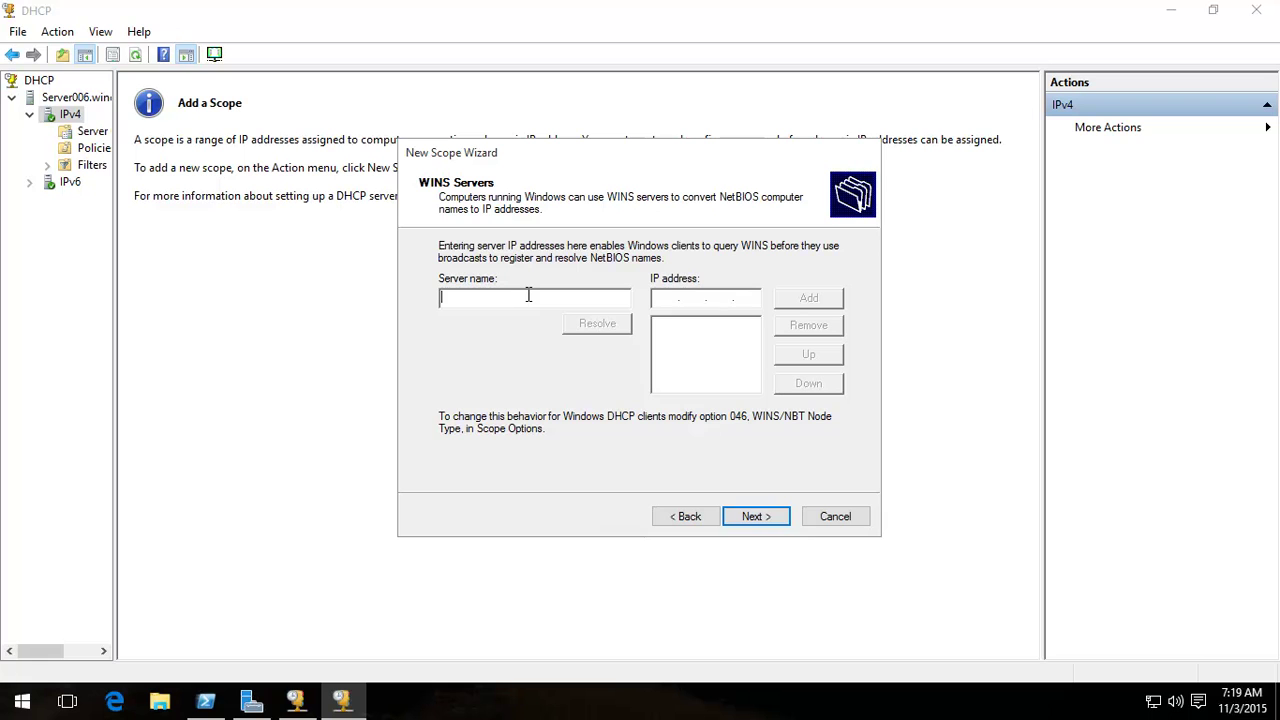
type("server006")
left_click(594, 326)
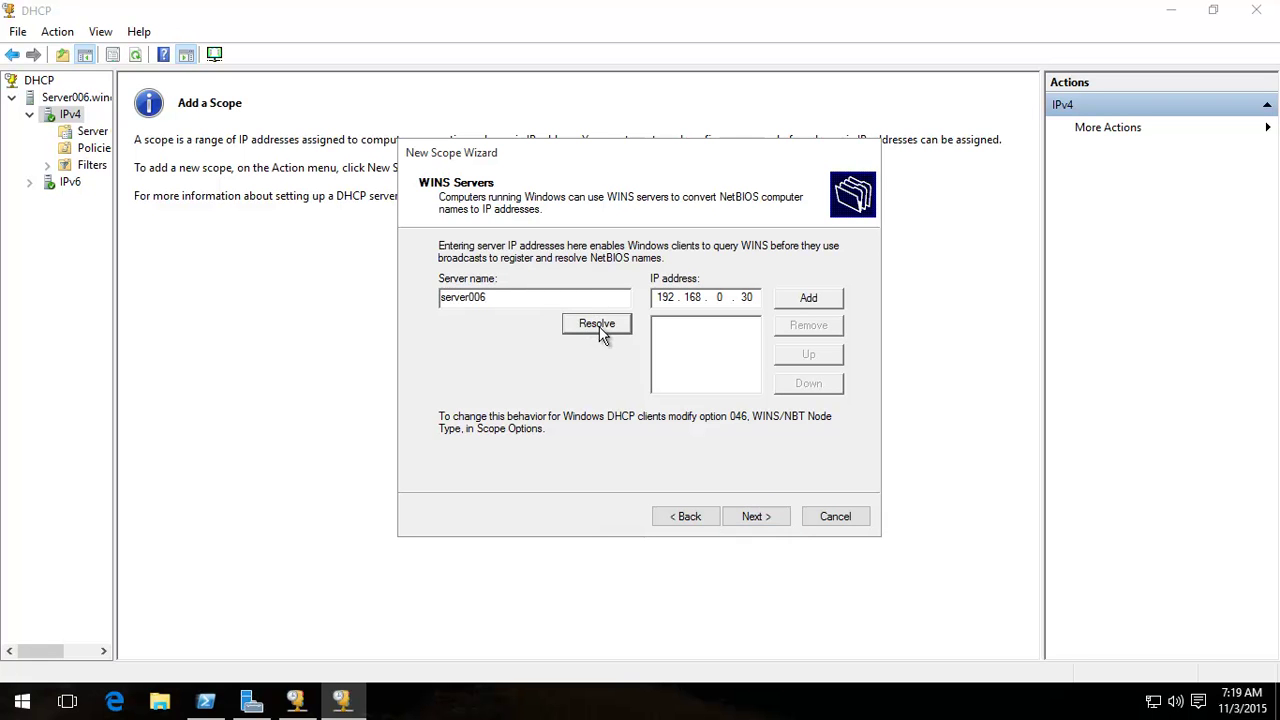
left_click(819, 297)
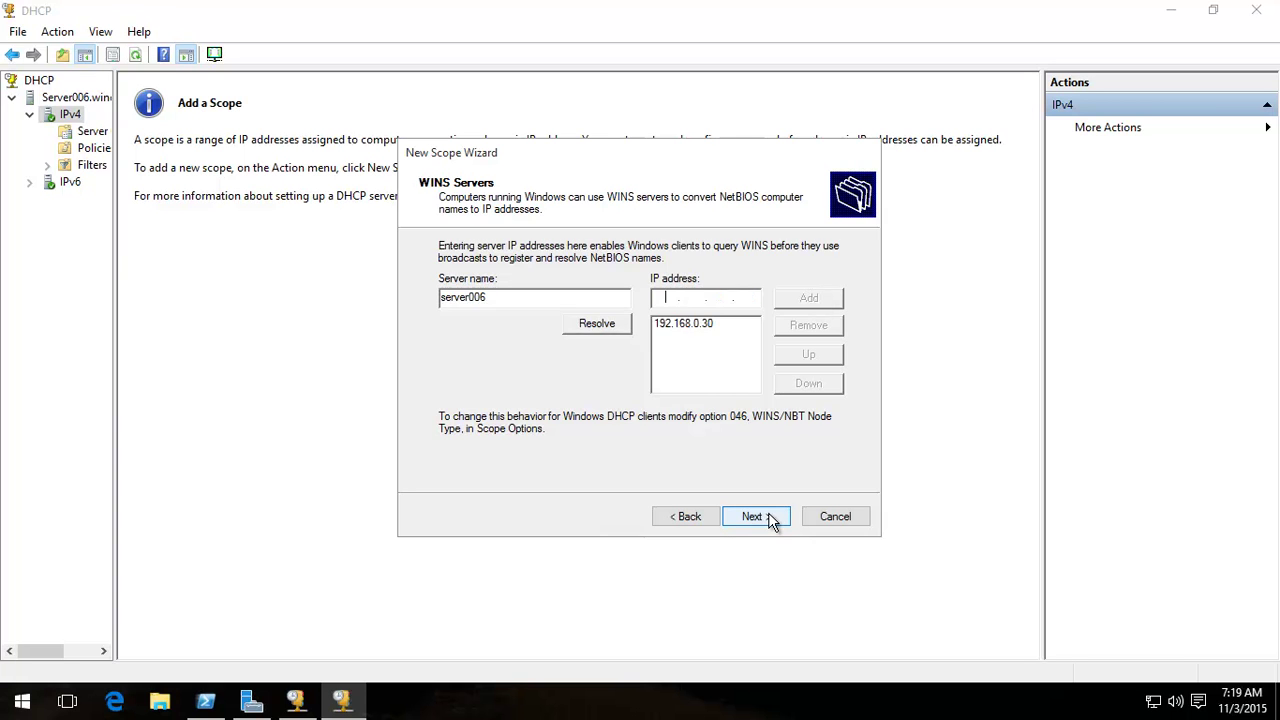
Choose to activate the Lan1 scope now and finish creating it.
left_click(772, 519)
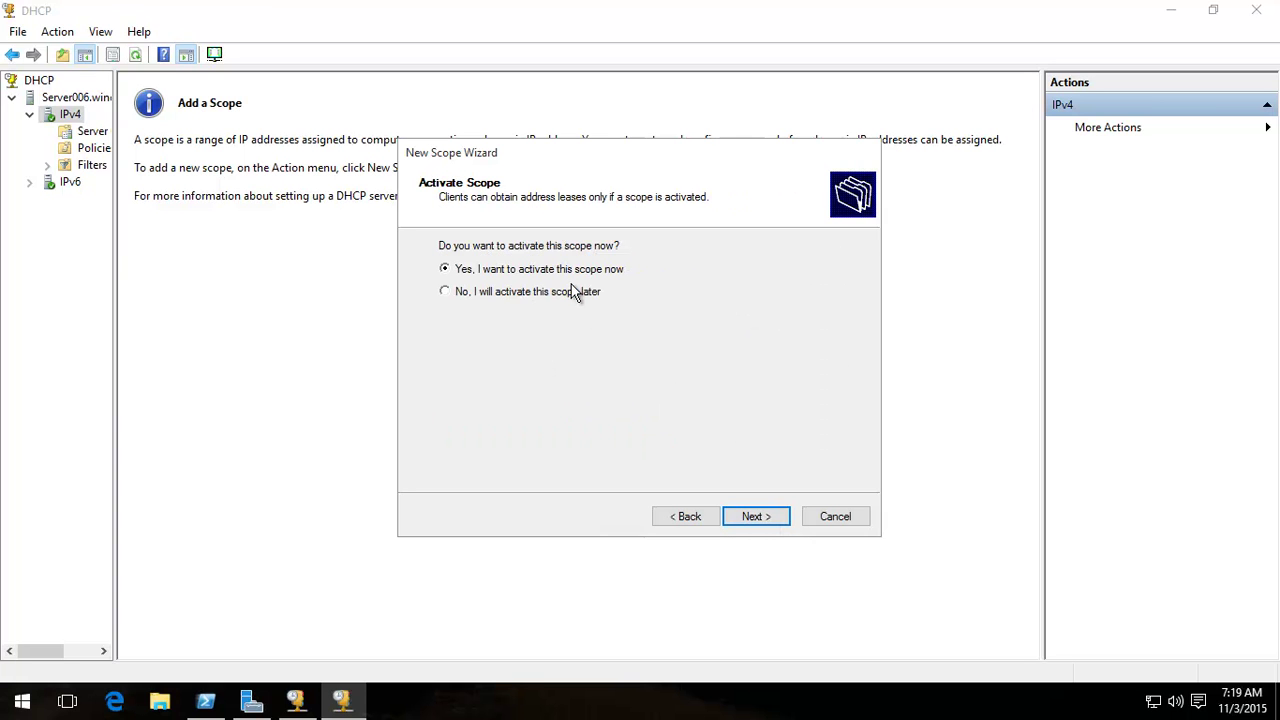
left_click(759, 519)
left_click(757, 519)
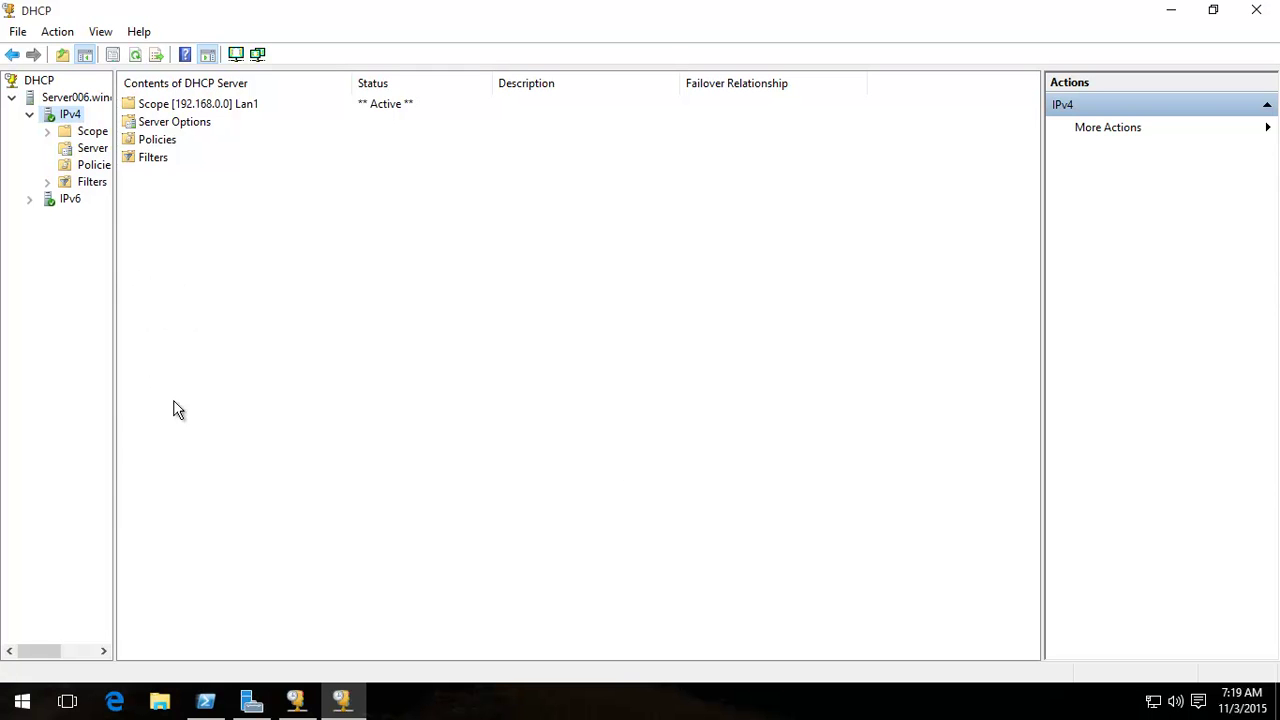
Switch to PowerShell and mark the physical address of the Ethernet 2 adapter in the network configuration output.
mouse_move(206, 708)
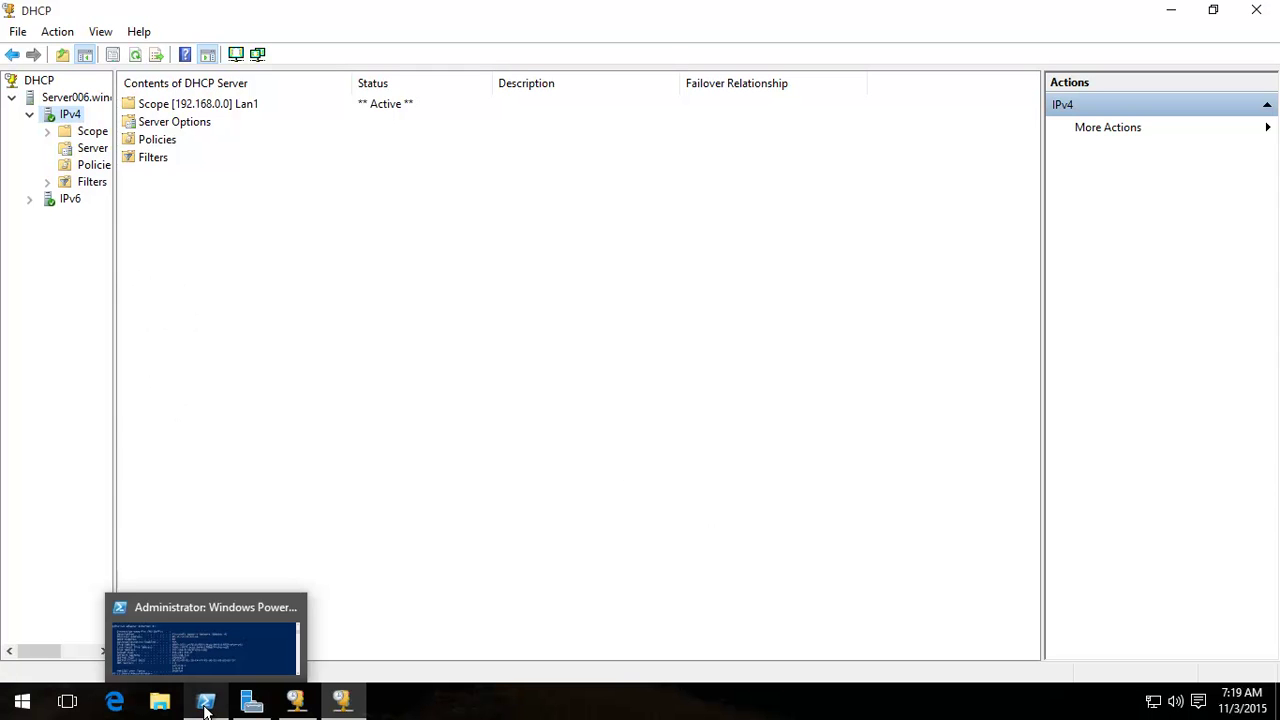
left_click(206, 708)
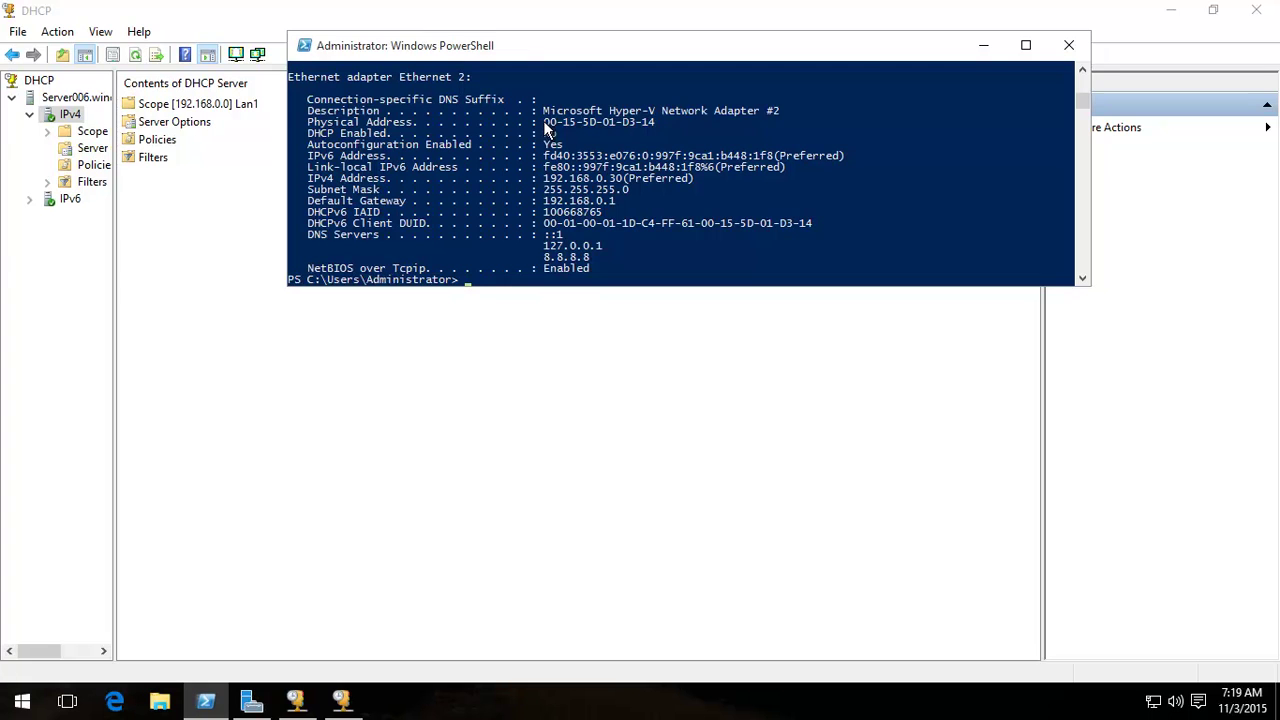
left_click_drag(543, 121, 651, 121)
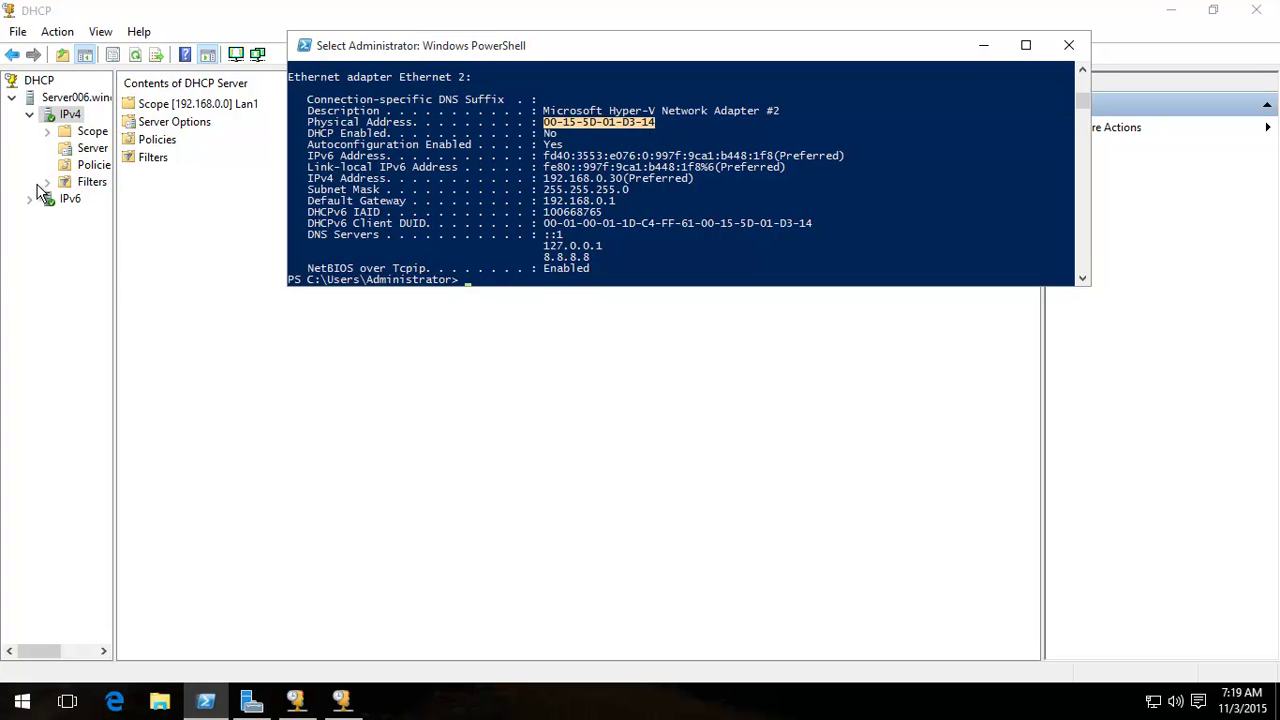
Start a new reservation under the Lan1 scope in DHCP, named Server006 with IP address 192.168.0.30.
left_click(50, 133)
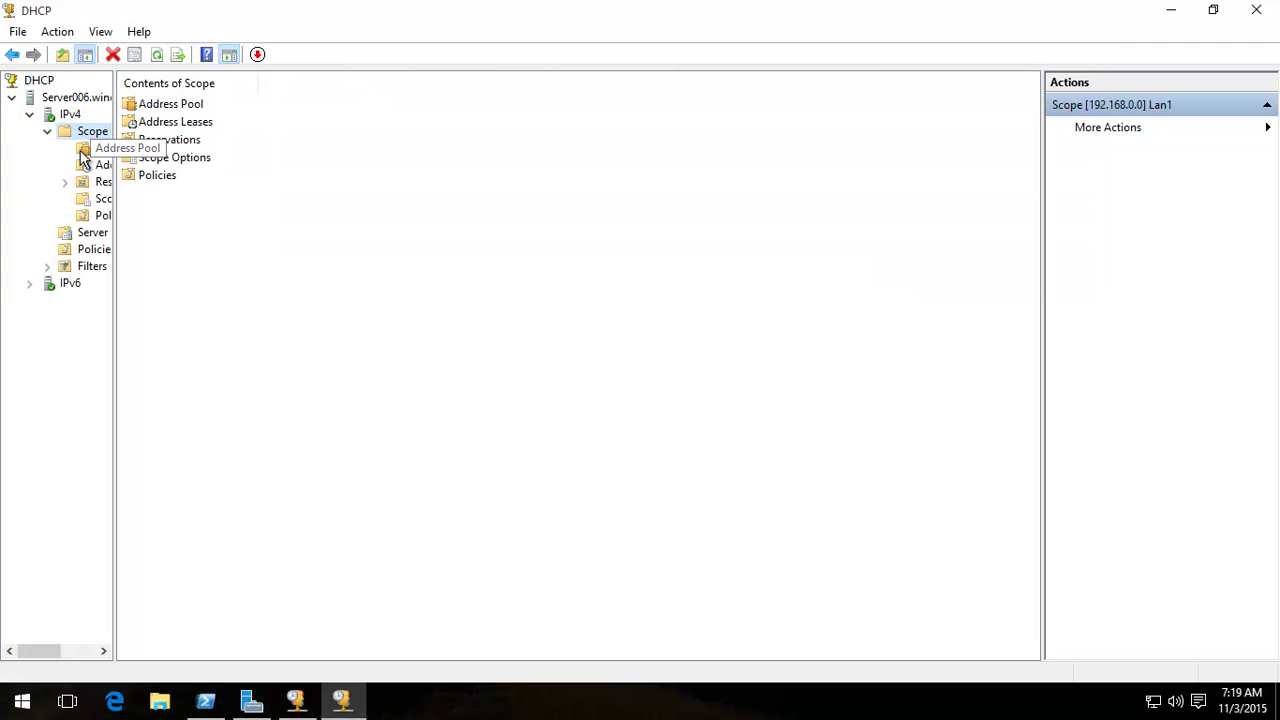
left_click(91, 185)
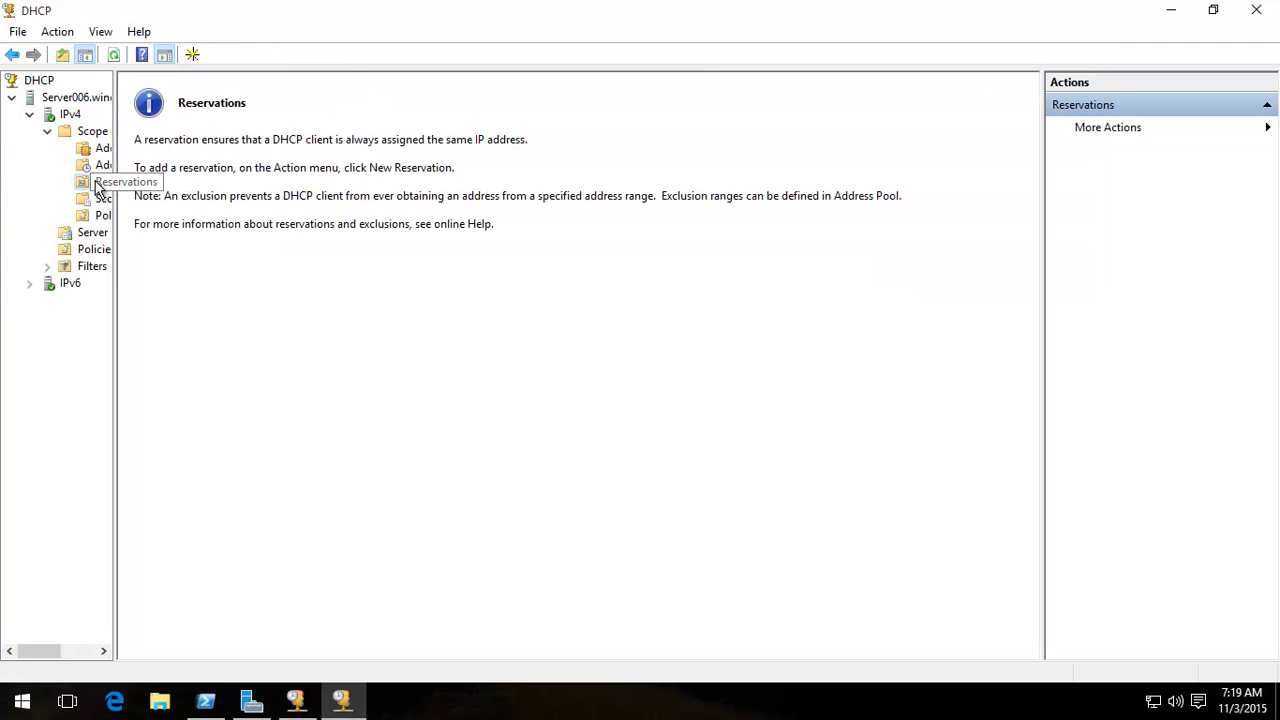
right_click(97, 185)
left_click(149, 193)
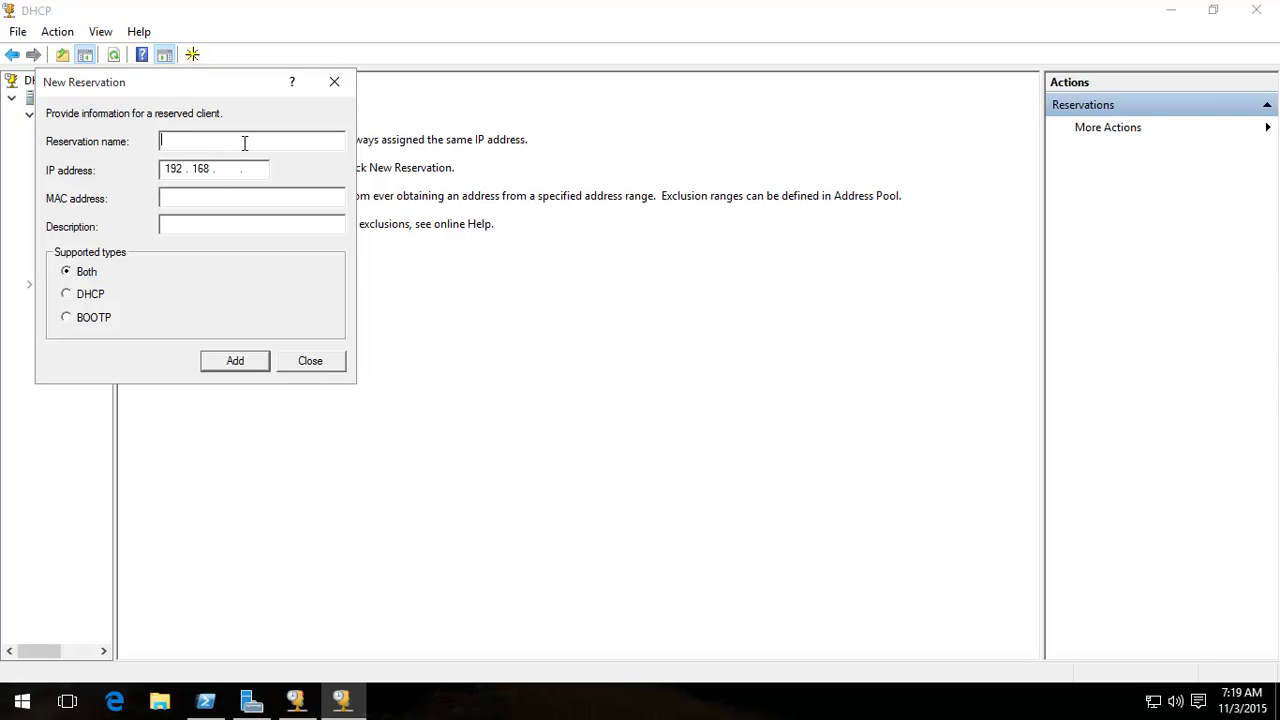
type("Server006")
left_click(228, 169)
type("0.30")
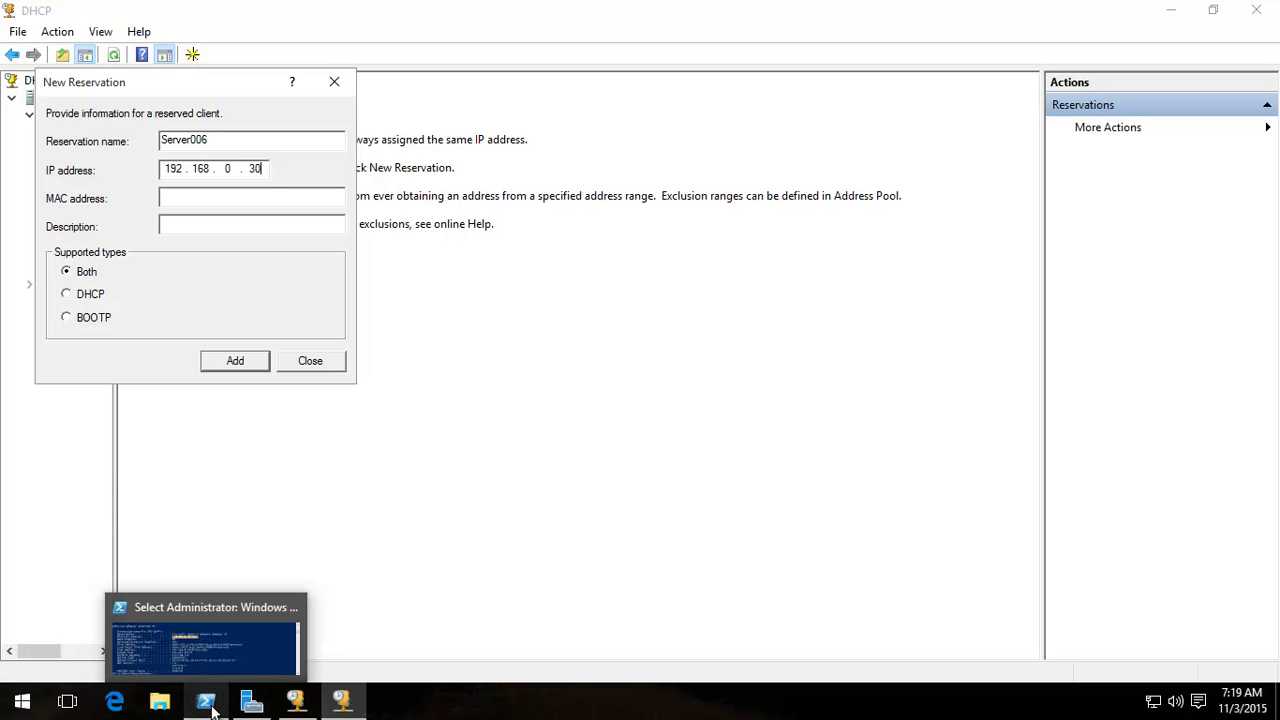
Enter the reservation's MAC address 00155D01D314, reading it from the Ethernet 2 physical address in PowerShell.
mouse_move(258, 708)
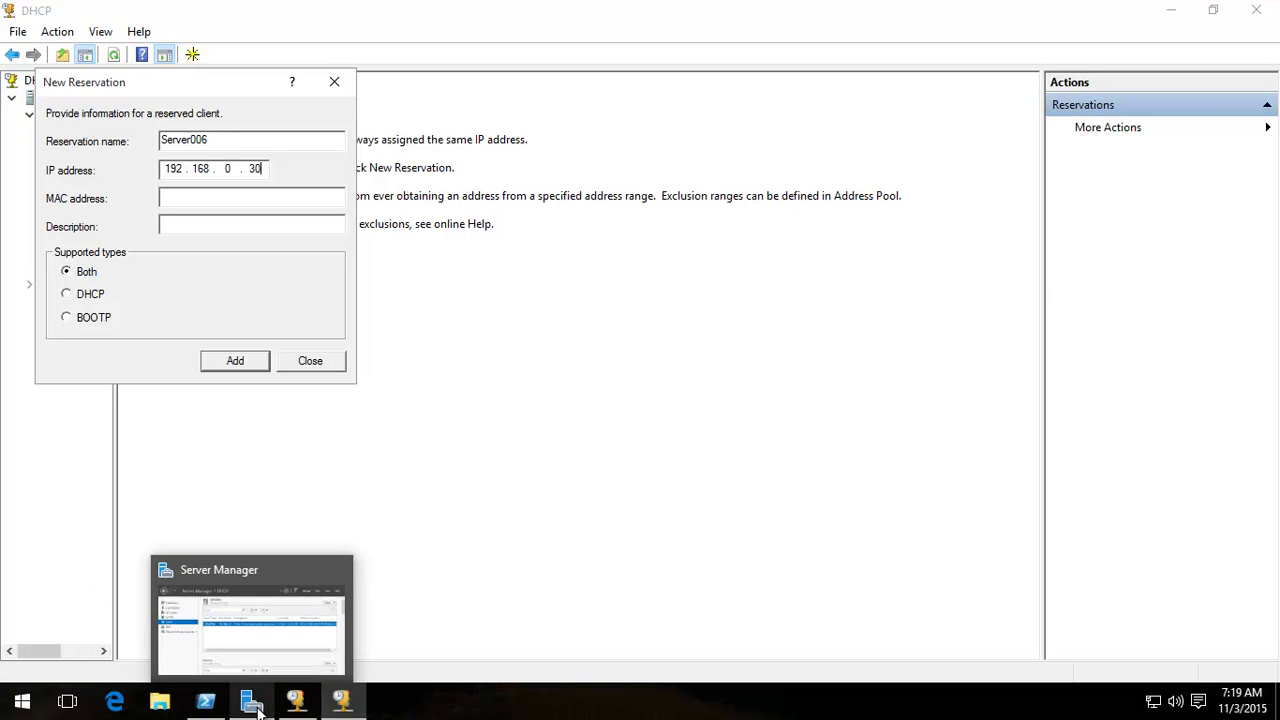
left_click(205, 700)
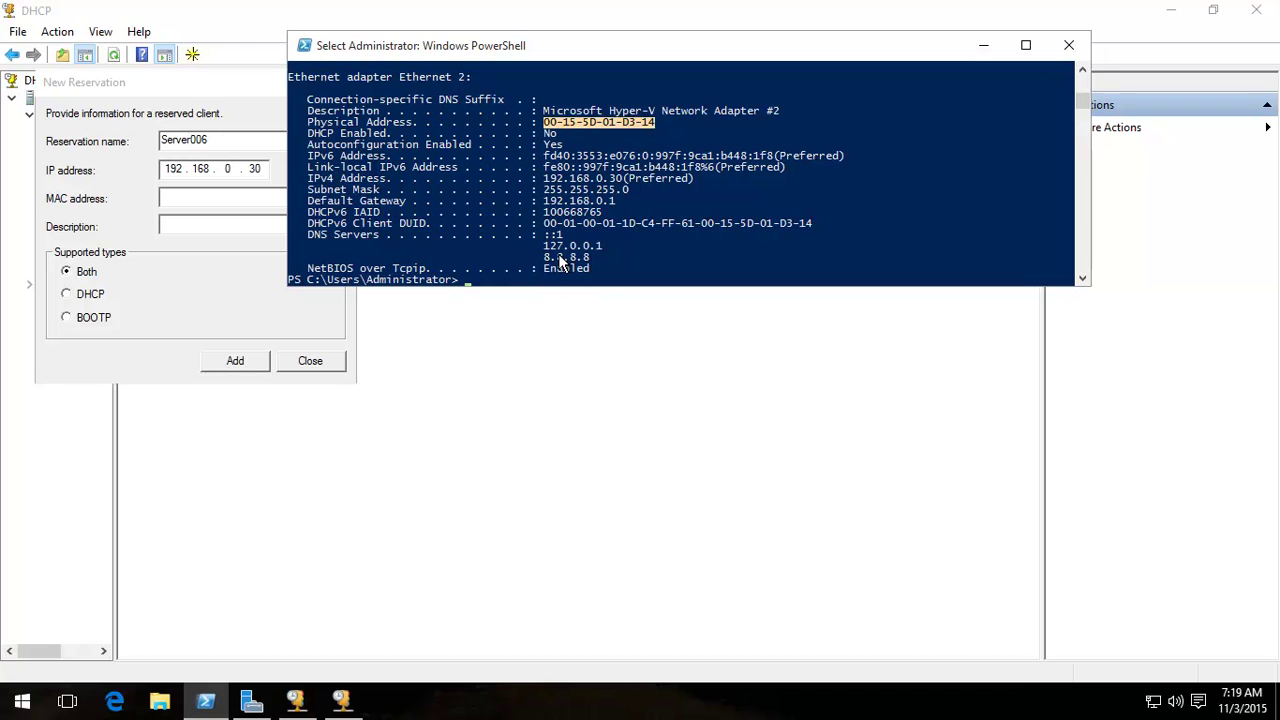
key("Return")
key("Up")
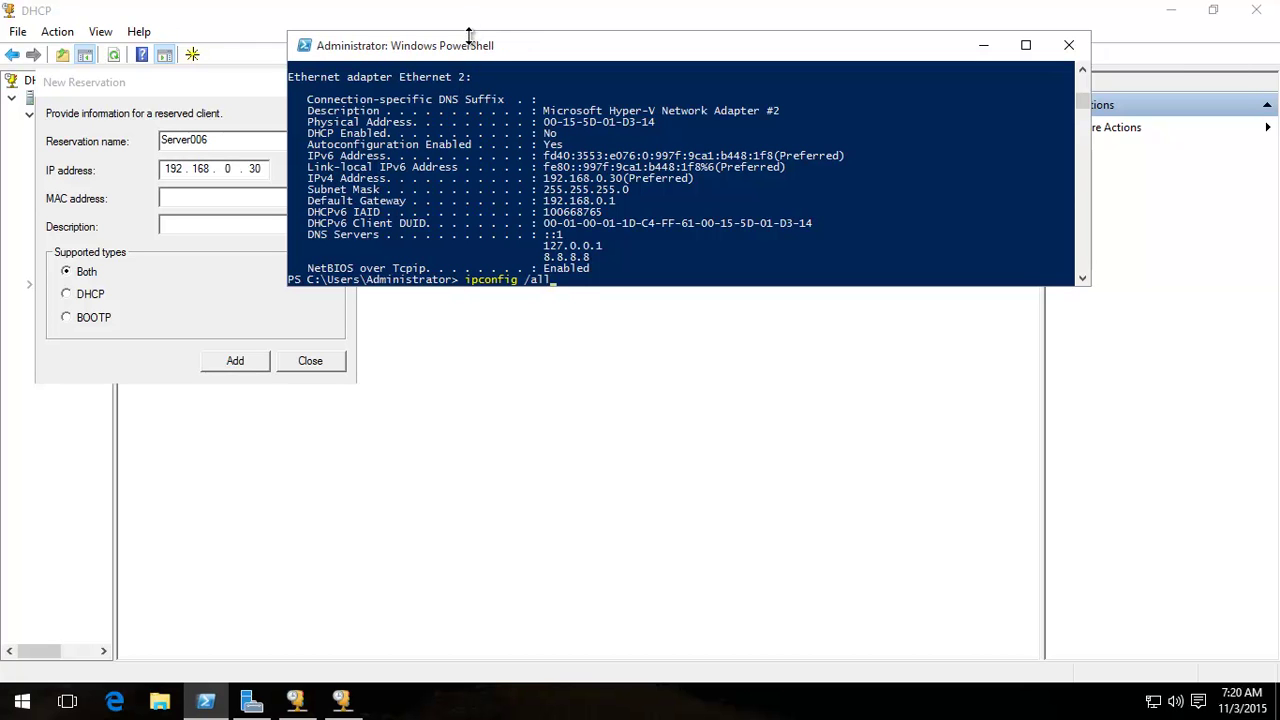
left_click(181, 197)
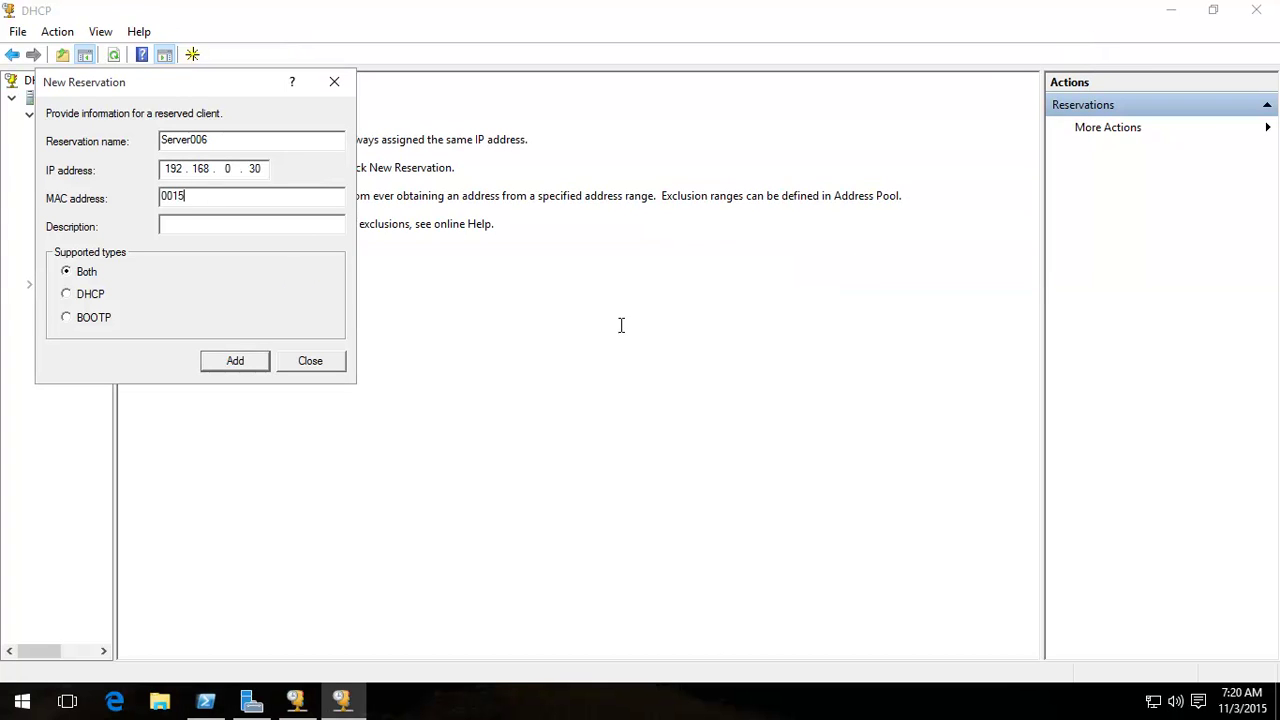
key("alt")
left_click(206, 704)
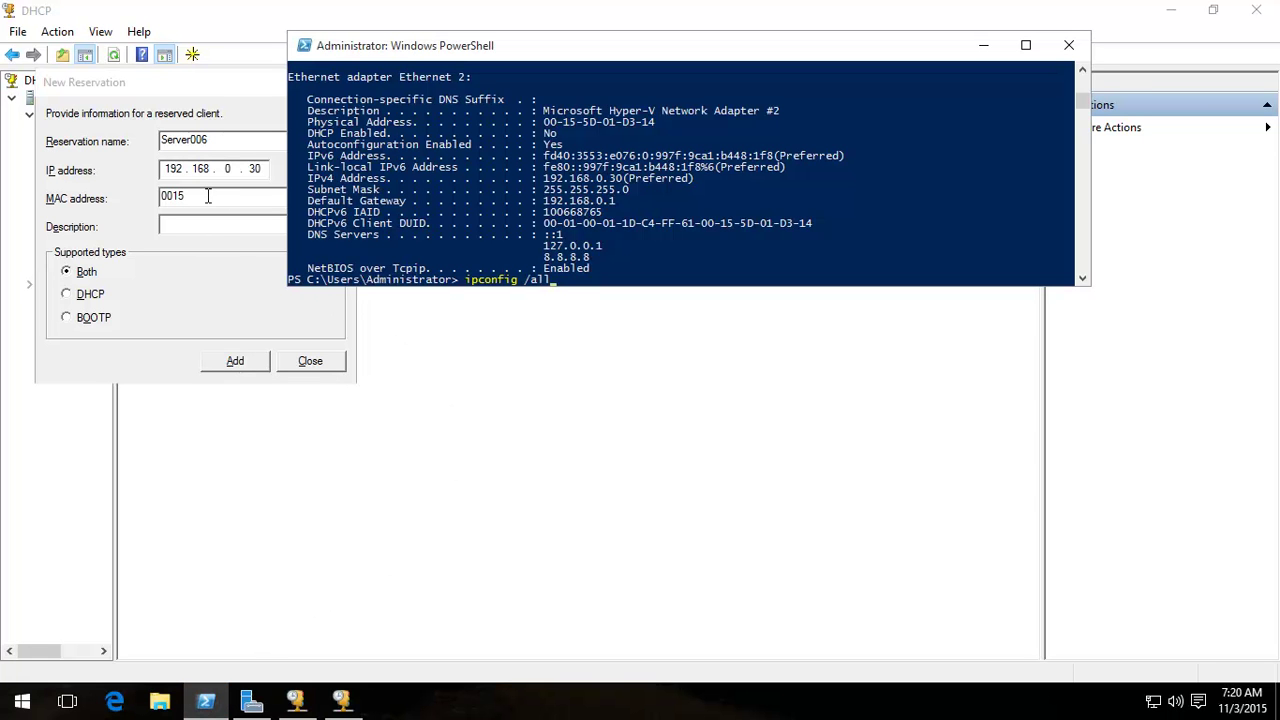
left_click(208, 196)
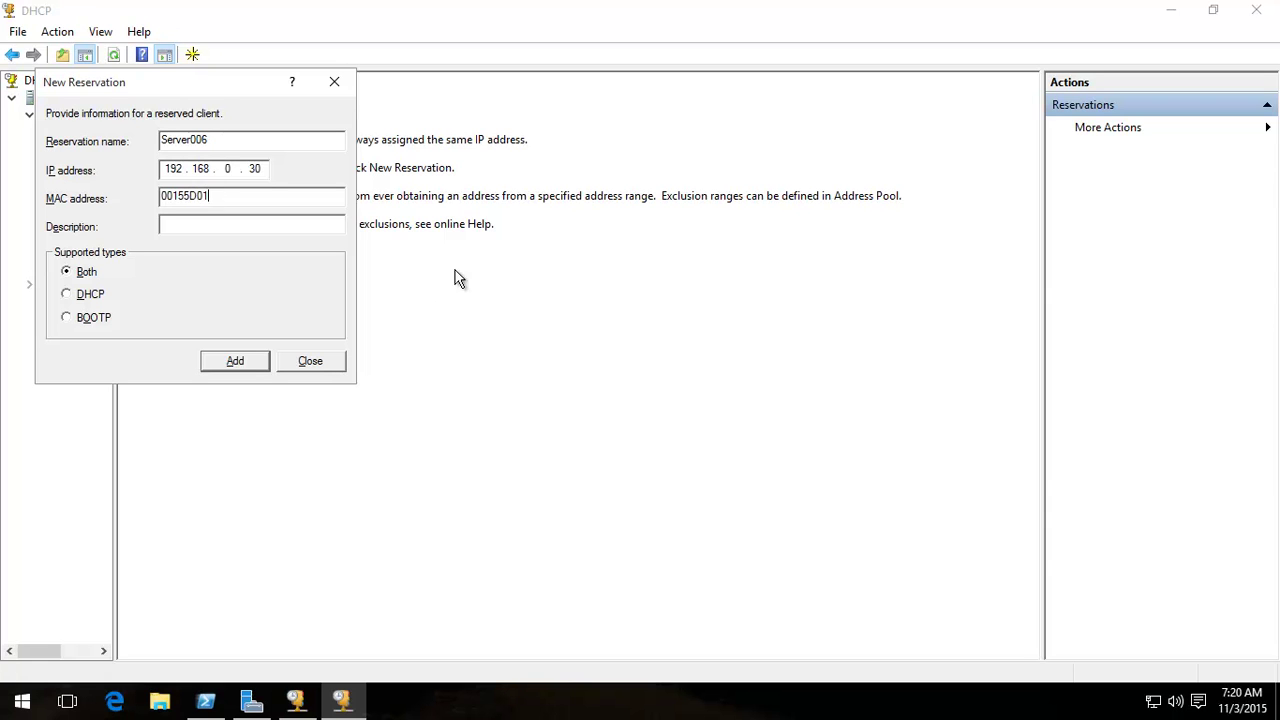
left_click(393, 580)
left_click(206, 700)
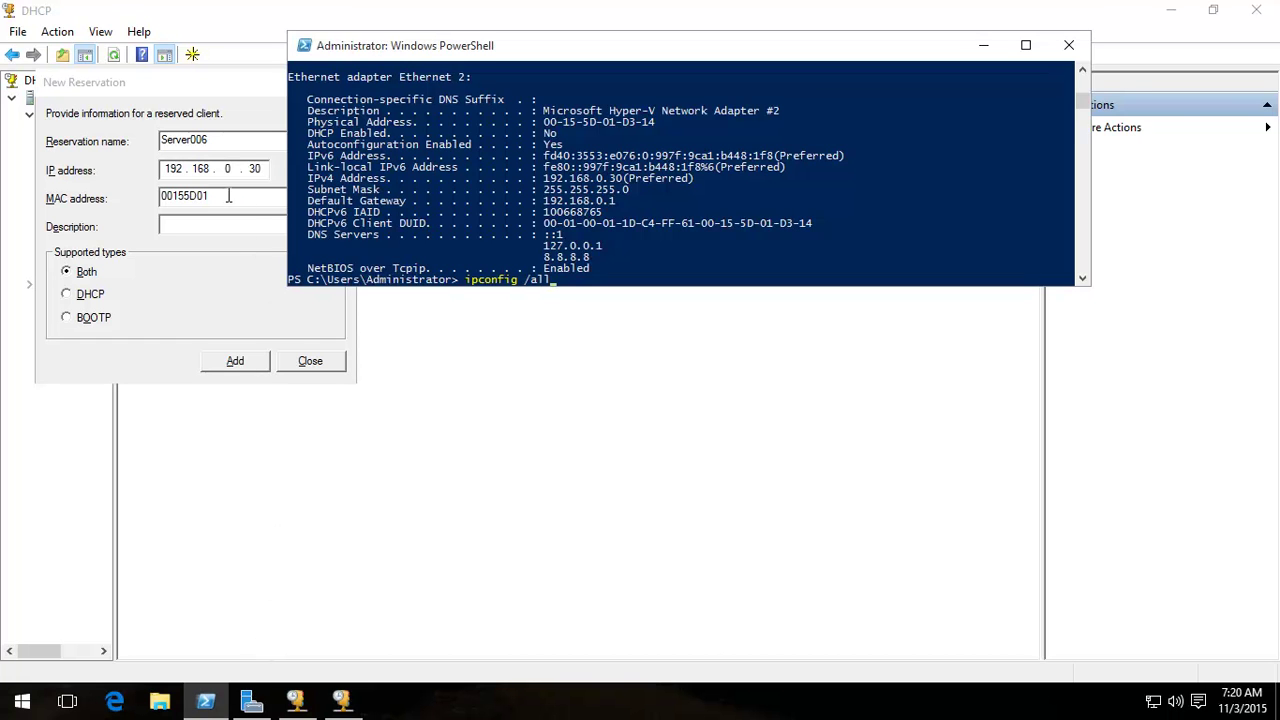
left_click(228, 196)
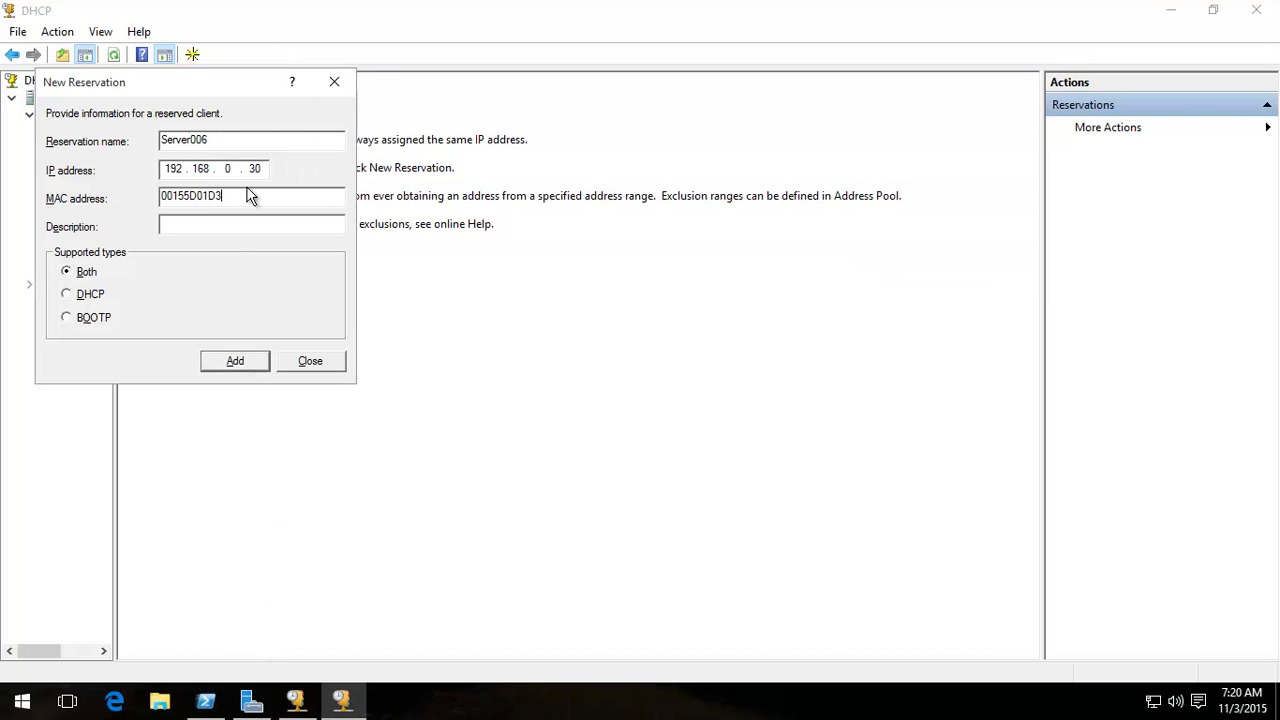
type("4")
Give the reservation the description DHCP Server, add it, and close the reservation form.
left_click(207, 225)
type("DHCP Server")
left_click(234, 362)
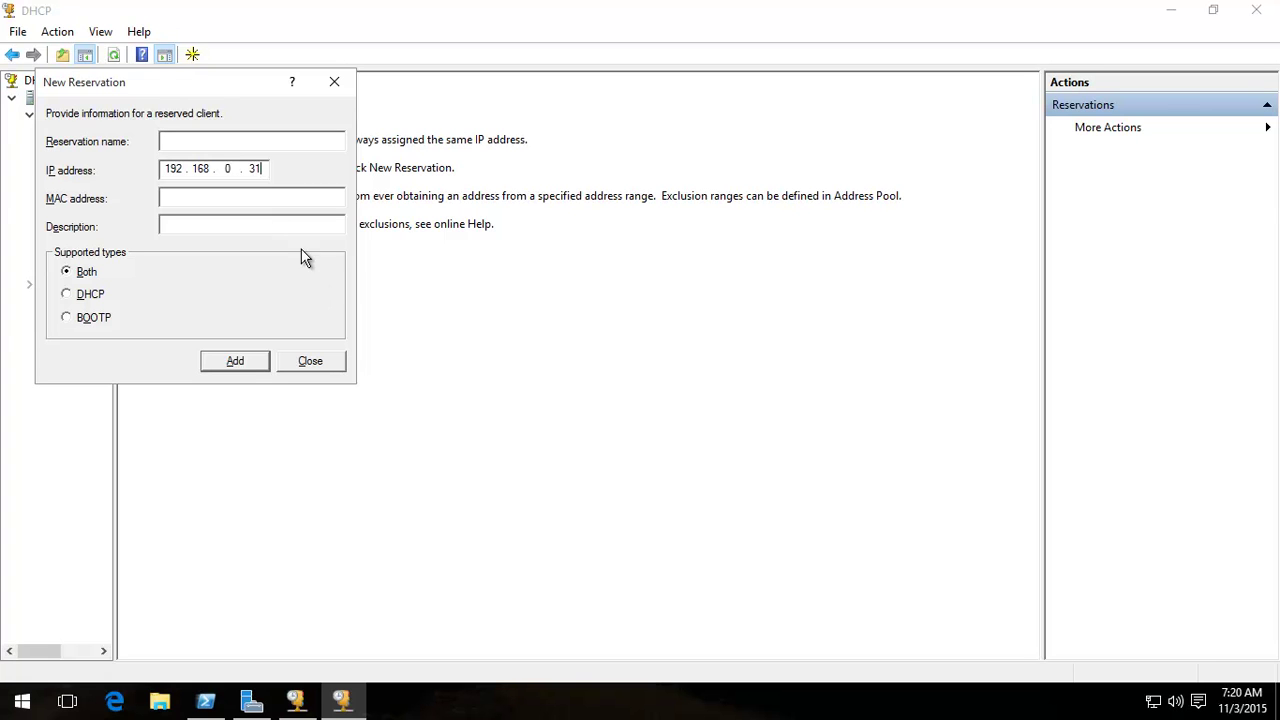
left_click(168, 196)
left_click(313, 364)
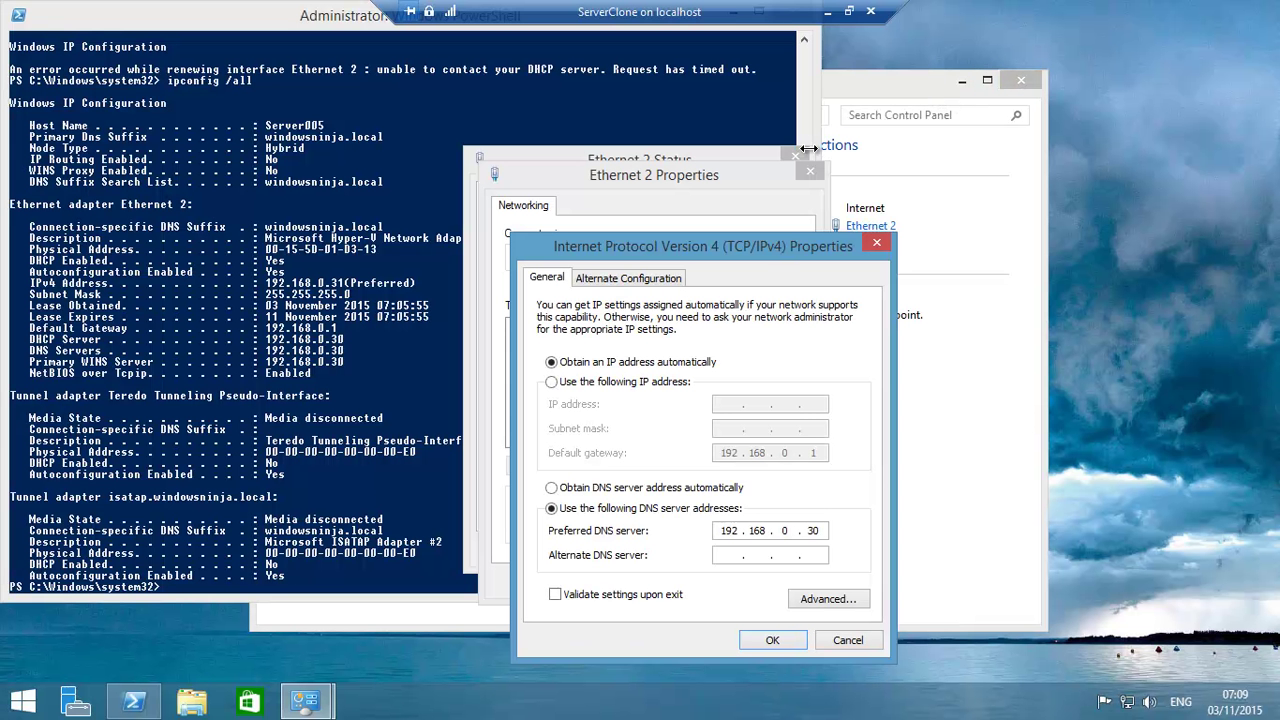
On the ServerClone machine, cancel the IPv4 and Ethernet 2 properties and close the status and Network and Sharing Center windows.
left_click(849, 640)
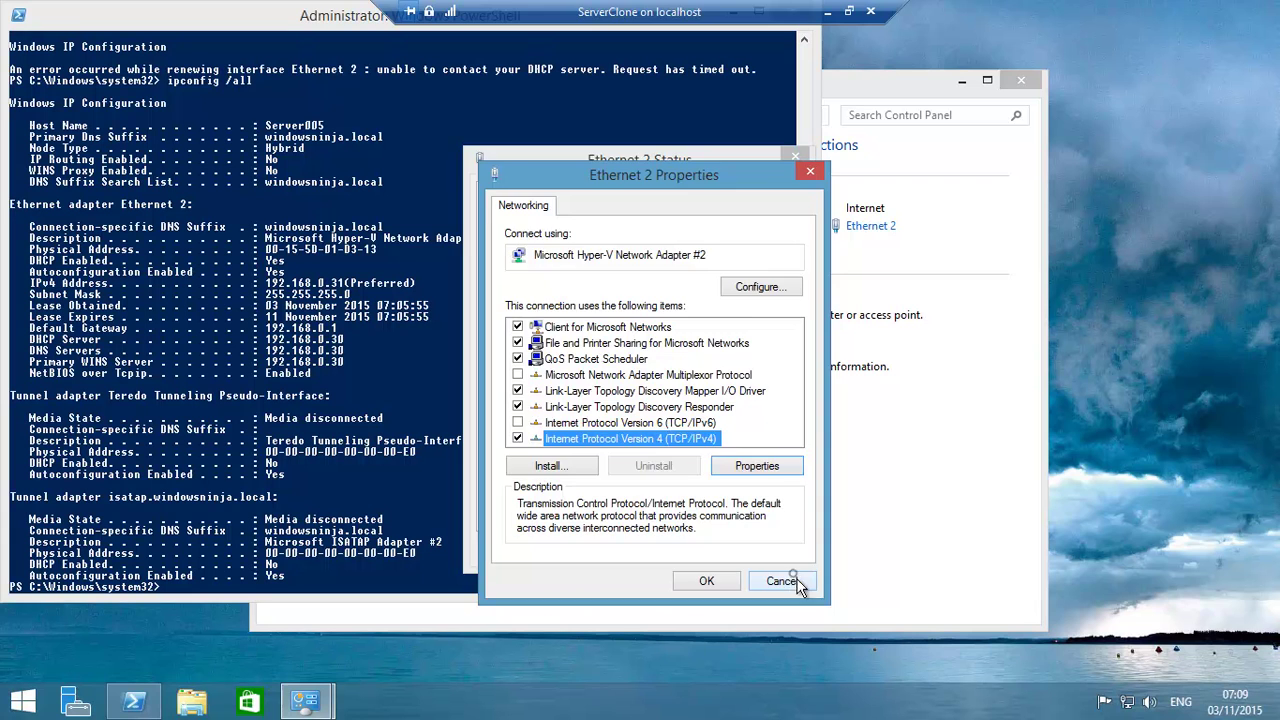
left_click(792, 586)
left_click(776, 556)
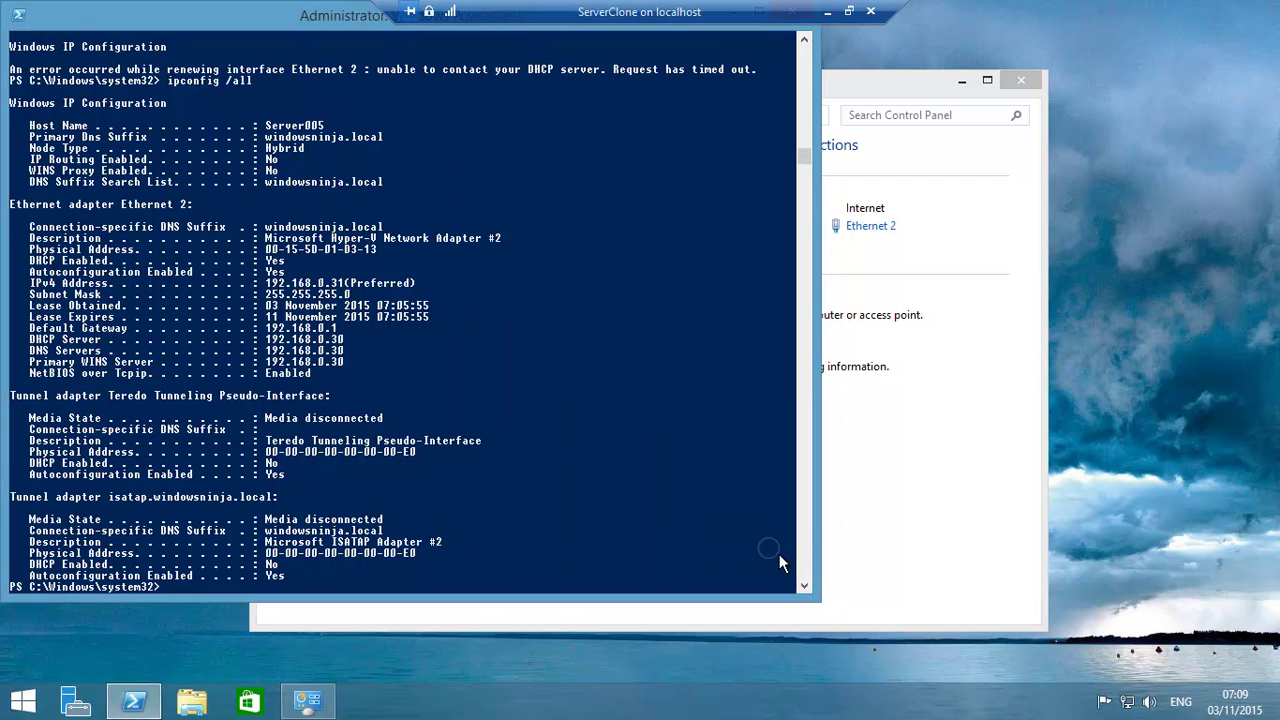
left_click(929, 557)
left_click(1024, 81)
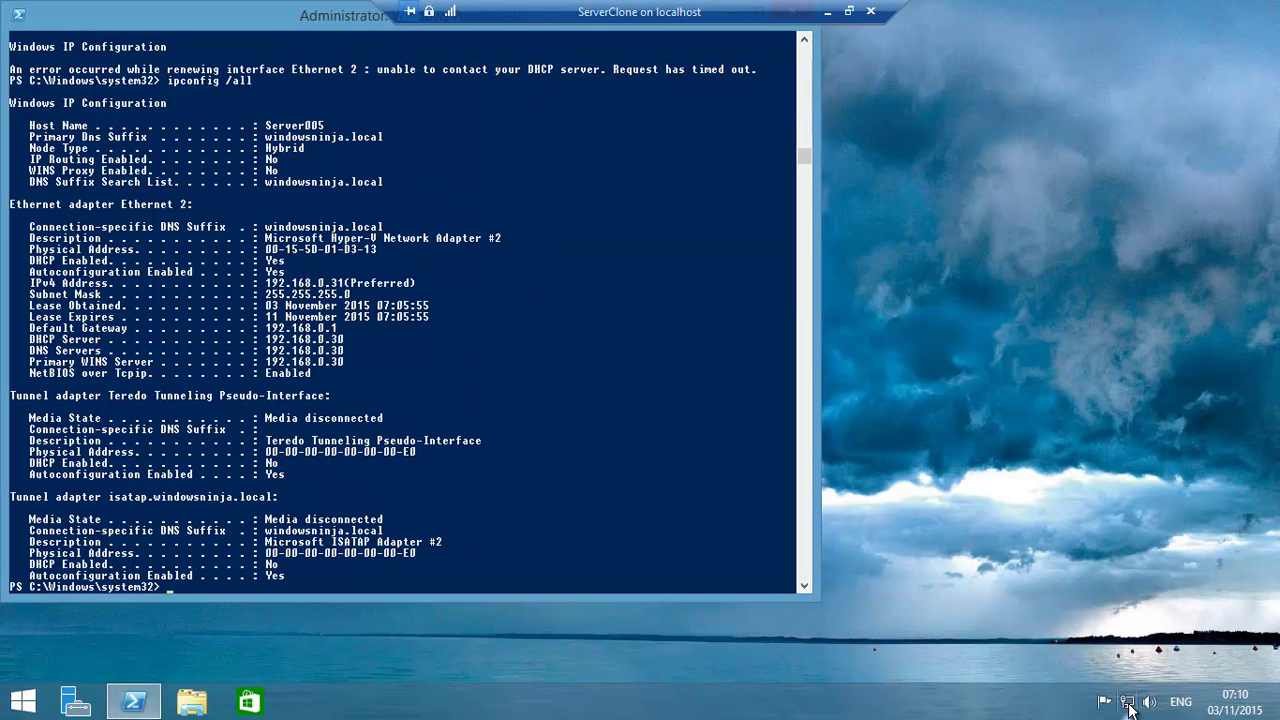
Check Ethernet 2's IPv4 properties, keep automatic IP addressing with preferred DNS server 192.168.0.30, and close the adapter dialogs.
right_click(1133, 703)
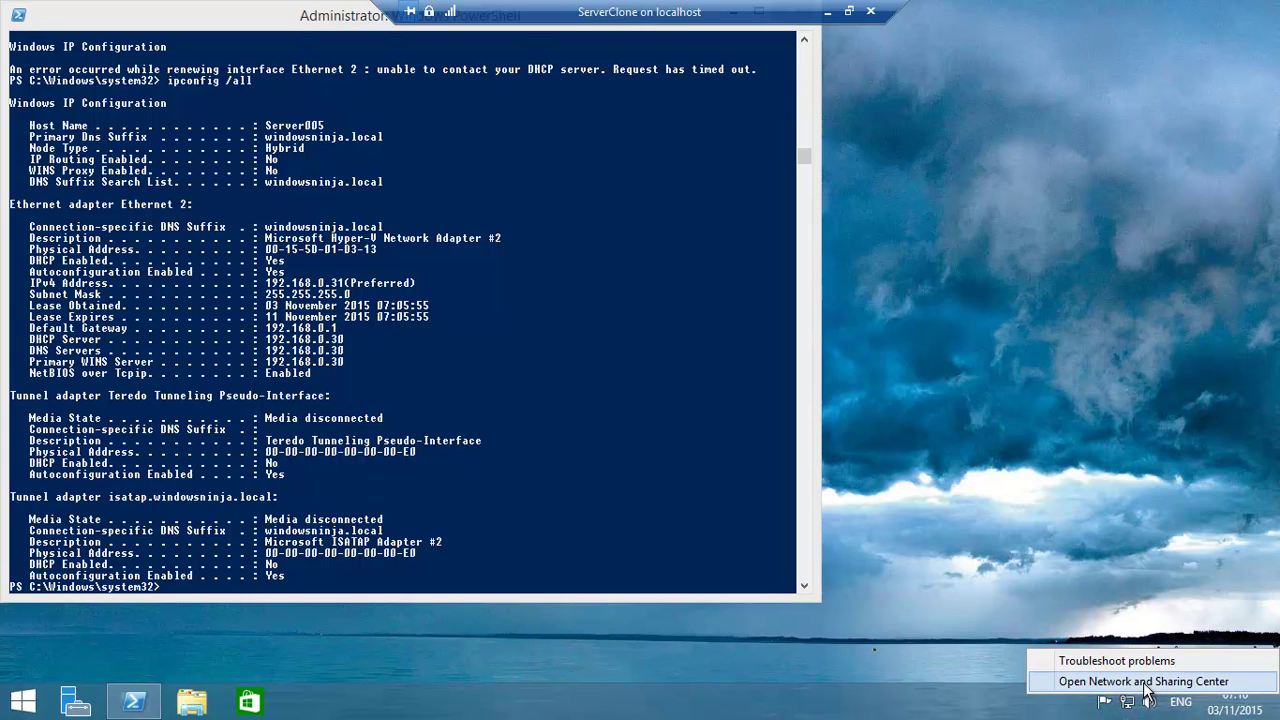
left_click(1145, 681)
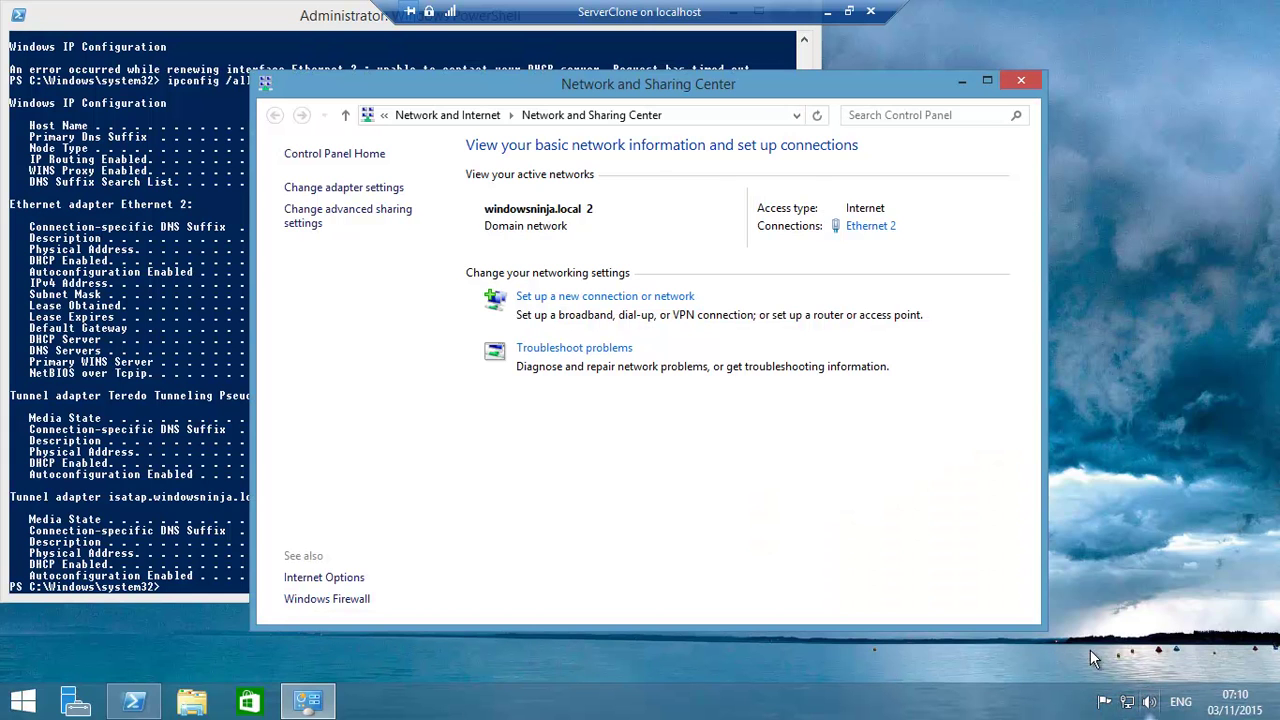
left_click(862, 229)
left_click(530, 506)
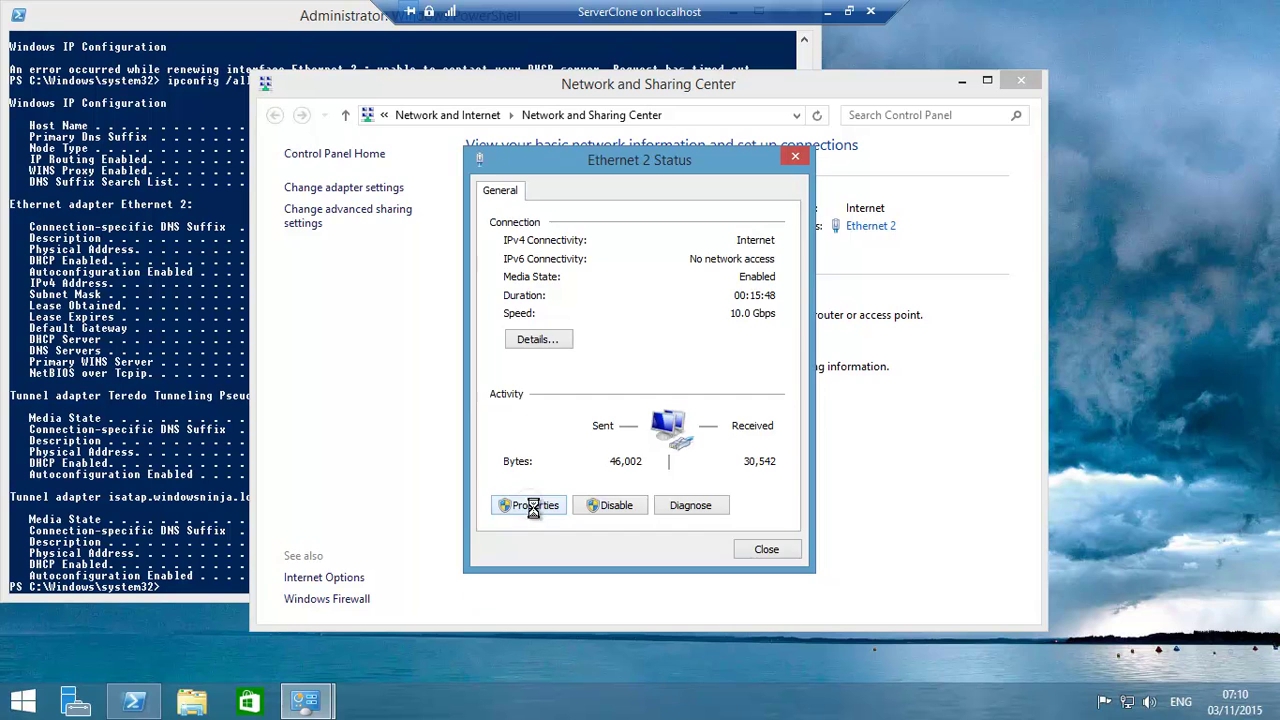
left_click(598, 439)
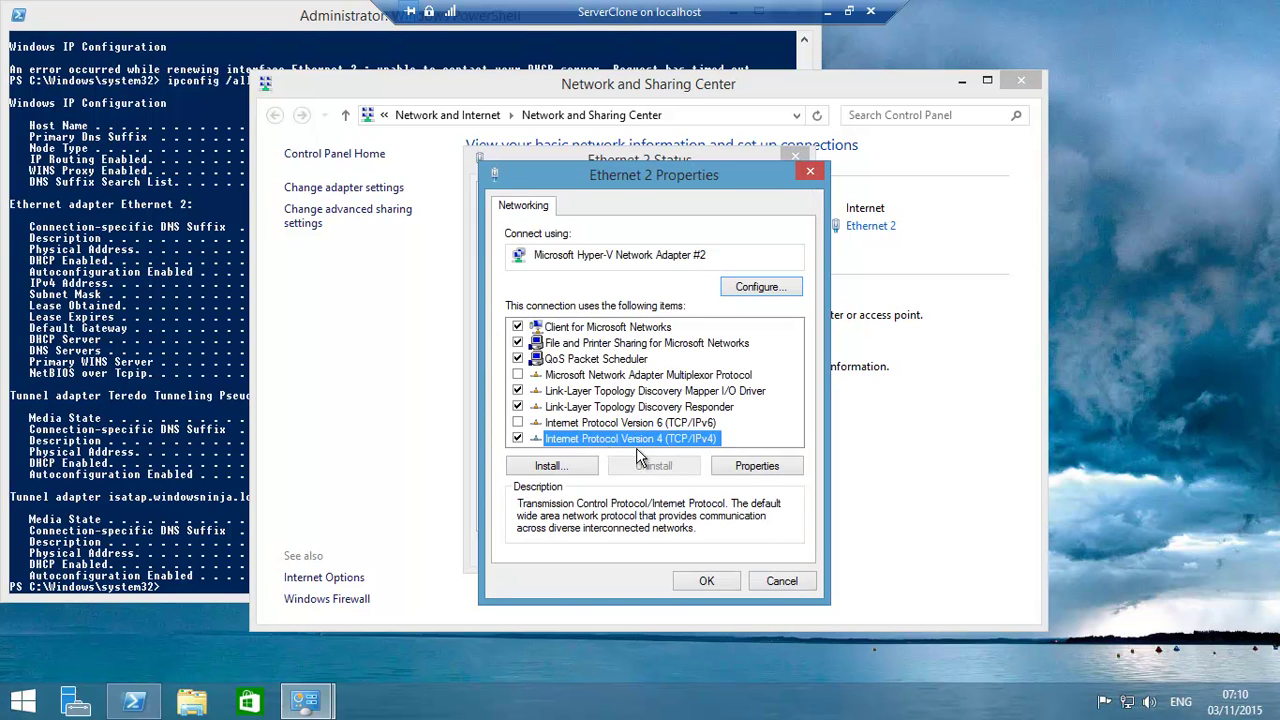
left_click(754, 467)
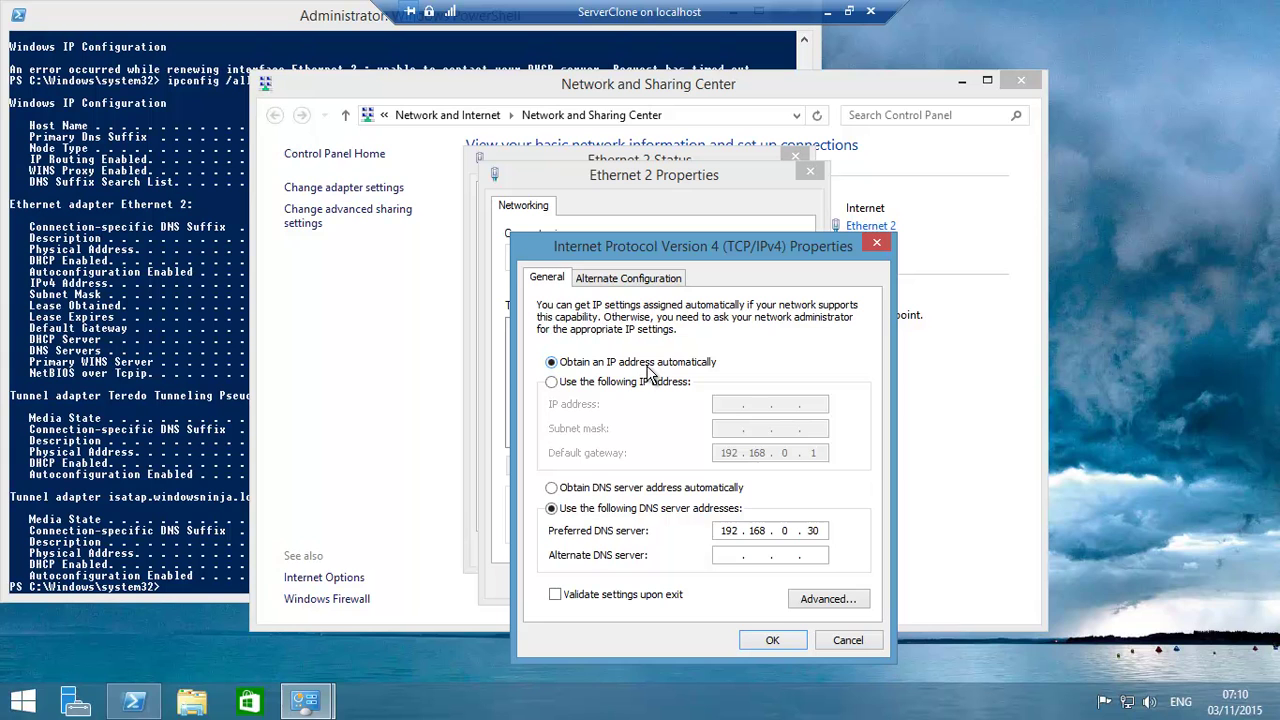
left_click(784, 644)
left_click(700, 579)
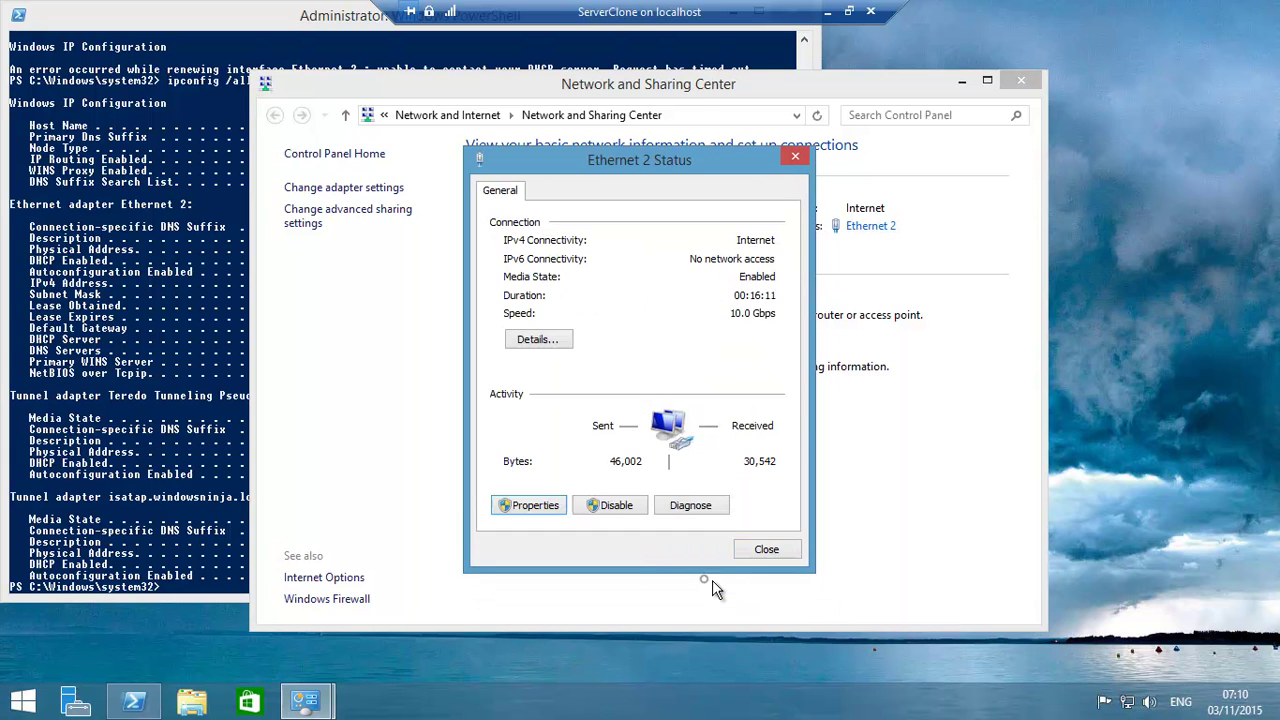
left_click(766, 550)
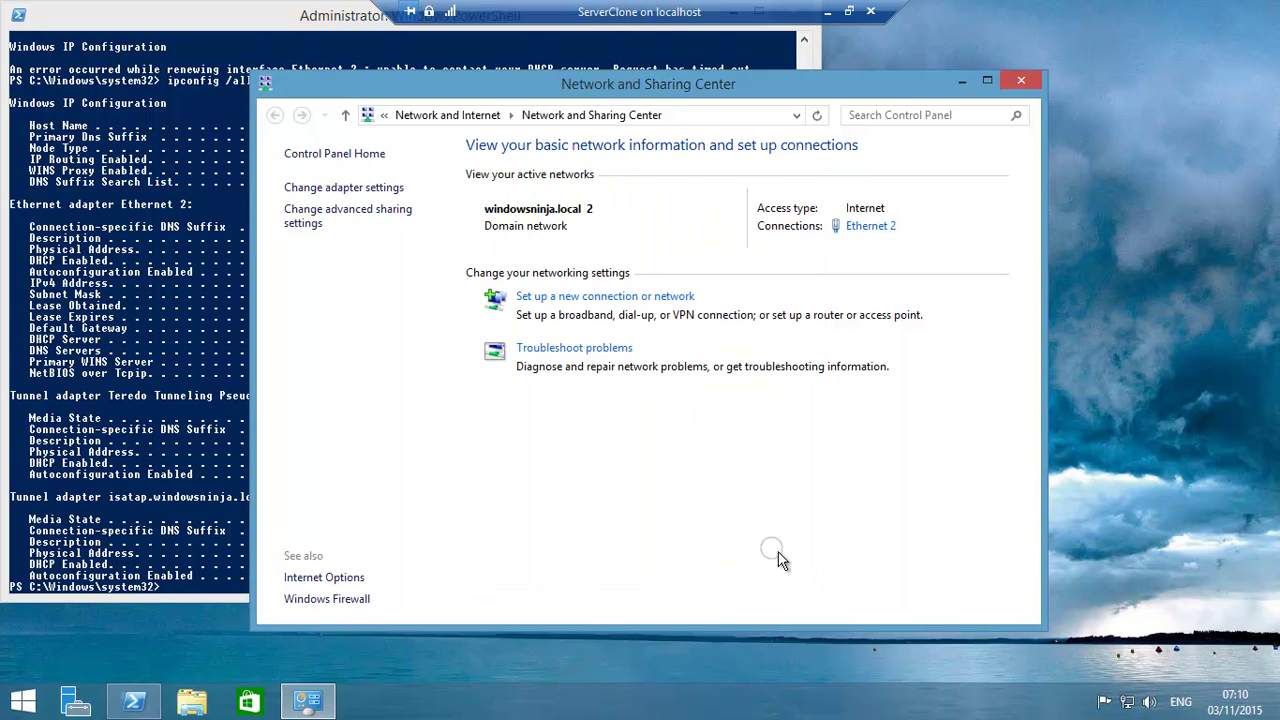
Clear the PowerShell console on the client and try to list its full IP configuration.
left_click(210, 500)
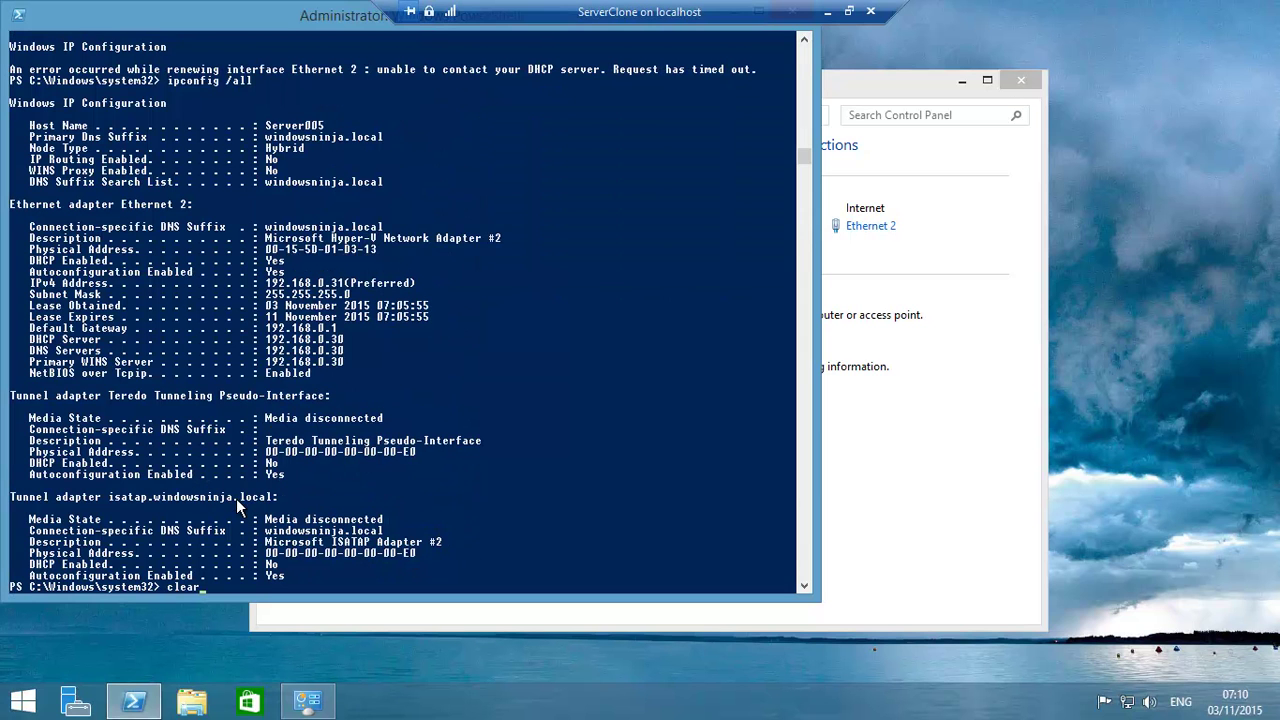
key("Return")
type("ipco")
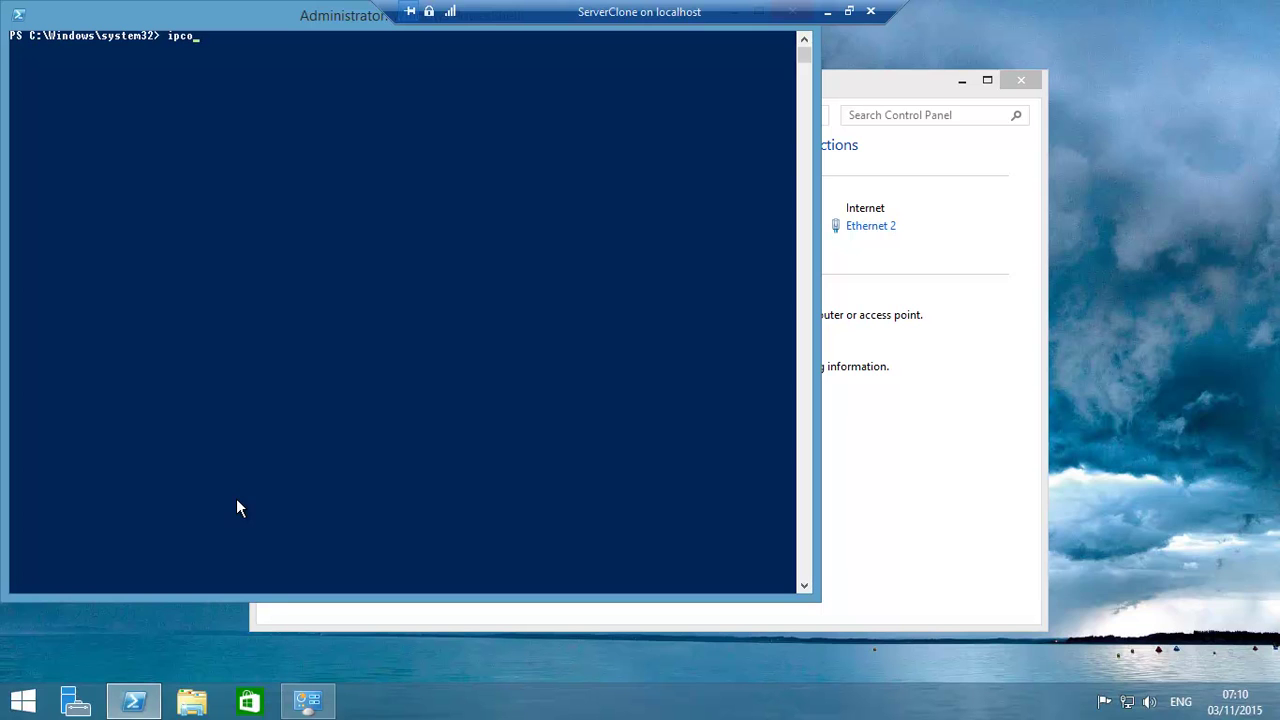
type("fig /all")
key("Return")
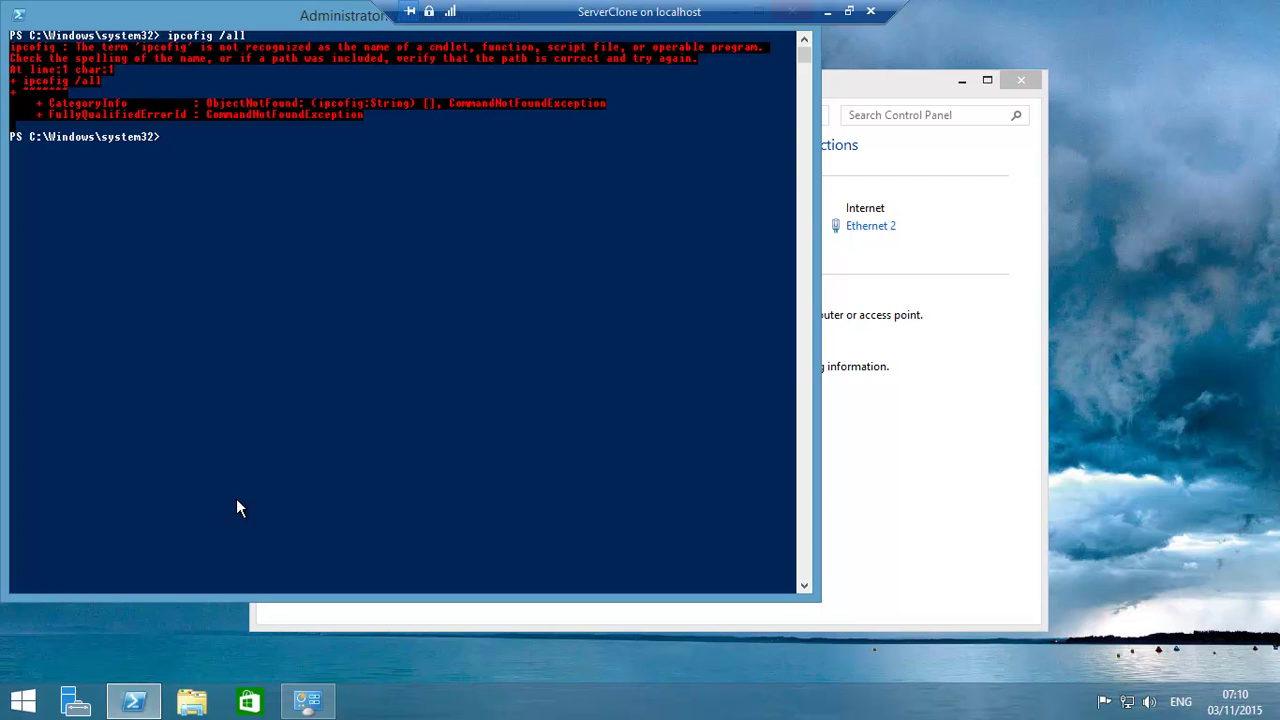
Correct the mistyped command to ipconfig /all, run it, and examine the IPv4 address of Ethernet 2.
key("Up")
key("Right")
key("Right")
key("Right")
type("n")
key("Return")
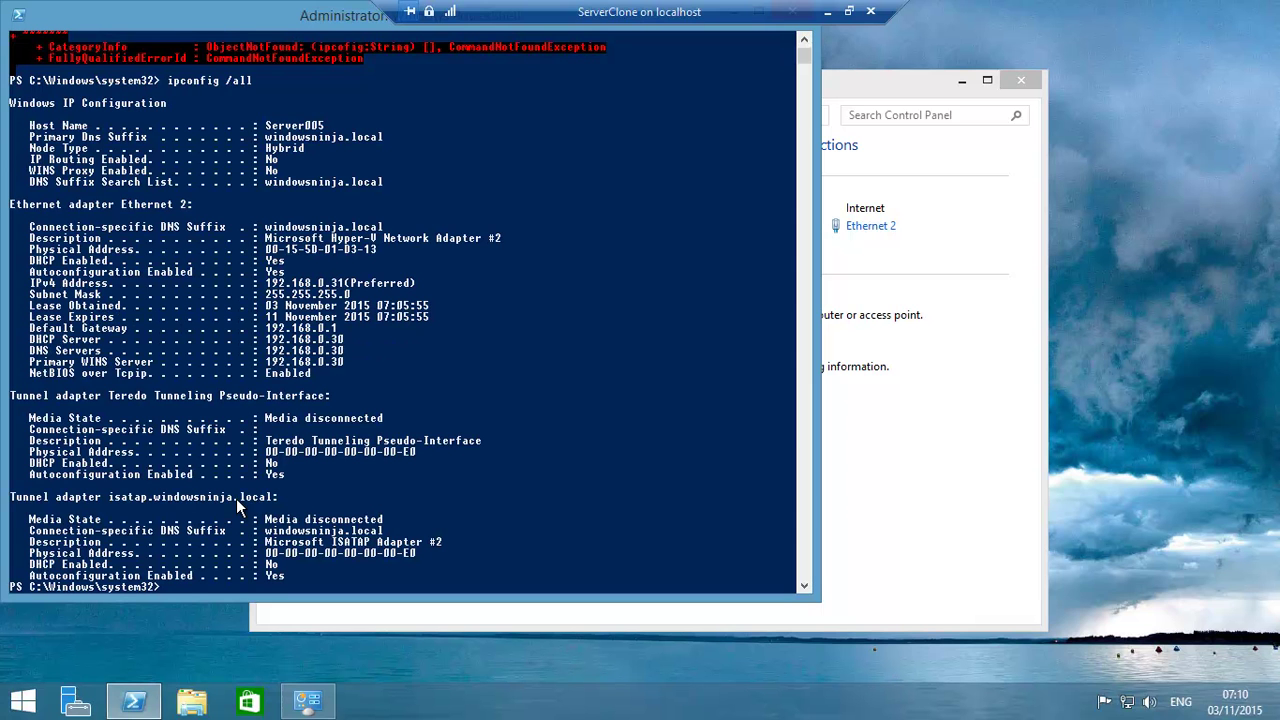
left_click(296, 292)
left_click(340, 284)
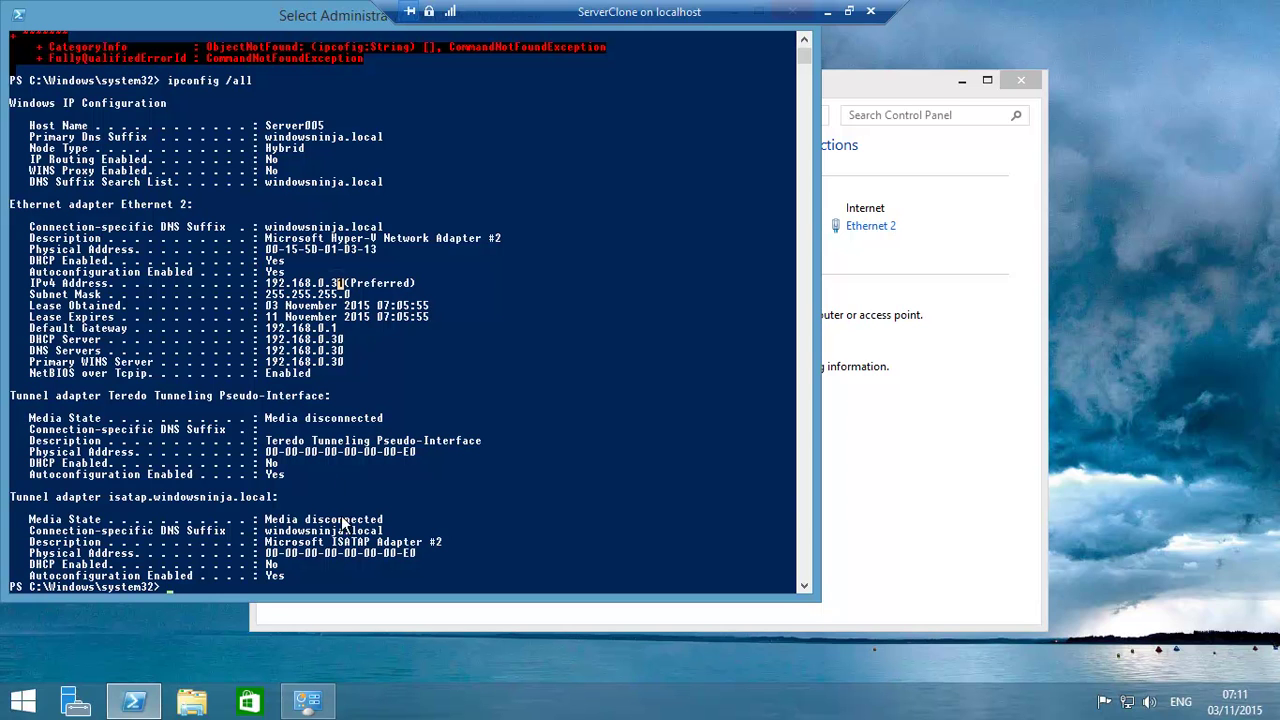